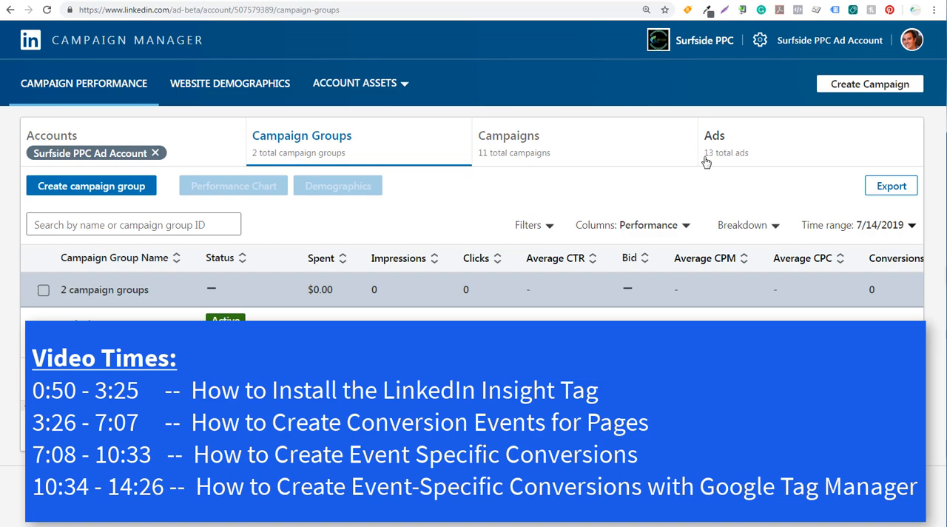
# Step: Open the ad account's Insight Tag installation options, choose to install the tag yourself, and copy the tag code
pyautogui.click(375, 88)
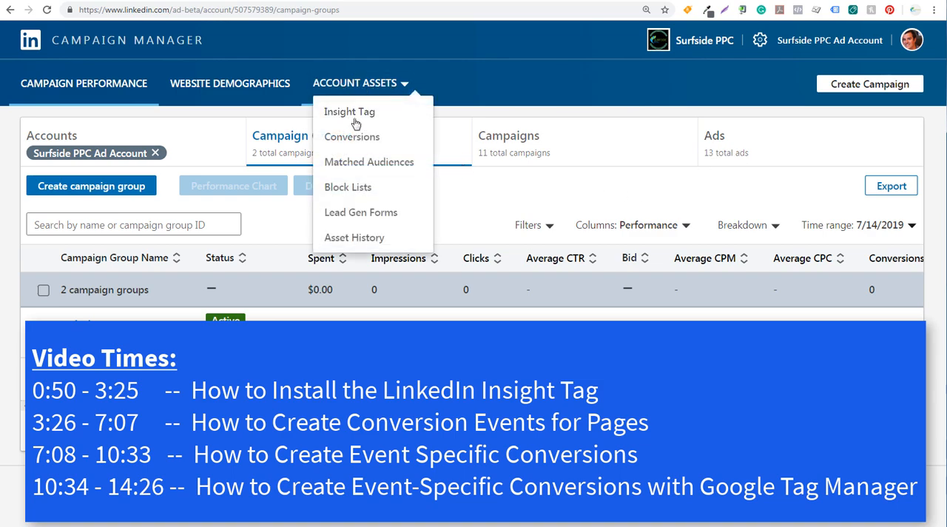
pyautogui.click(351, 116)
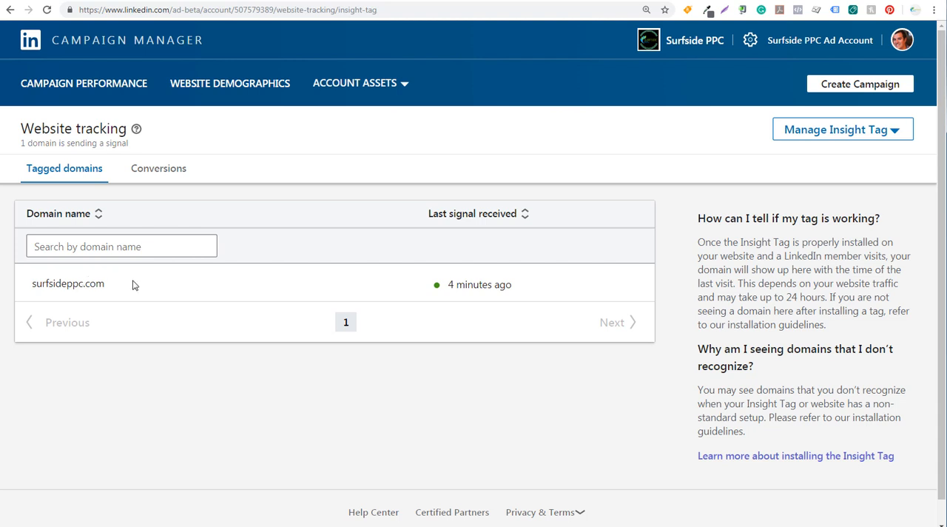
pyautogui.click(862, 133)
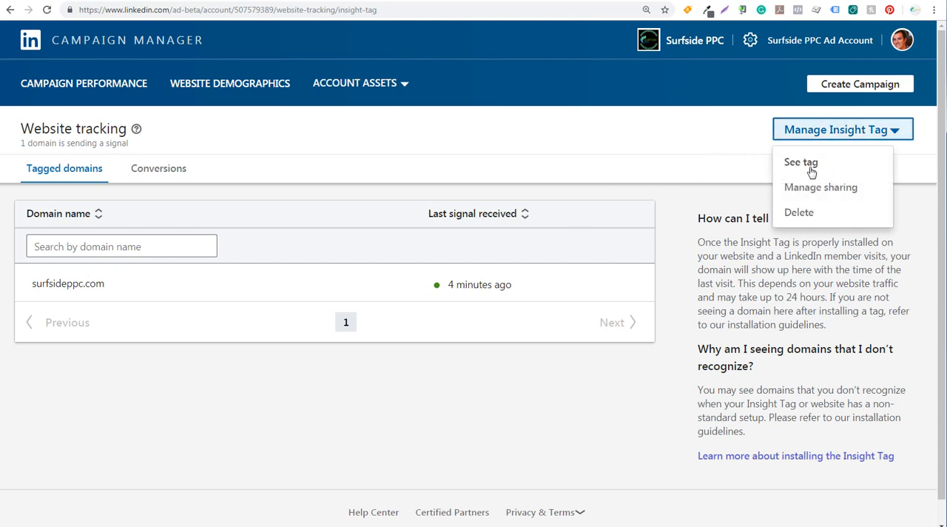
pyautogui.click(812, 172)
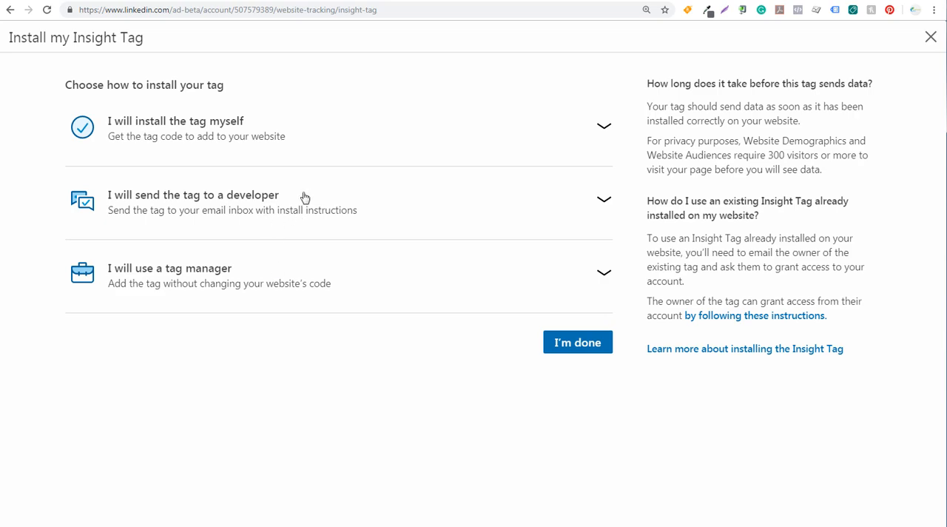
pyautogui.click(360, 133)
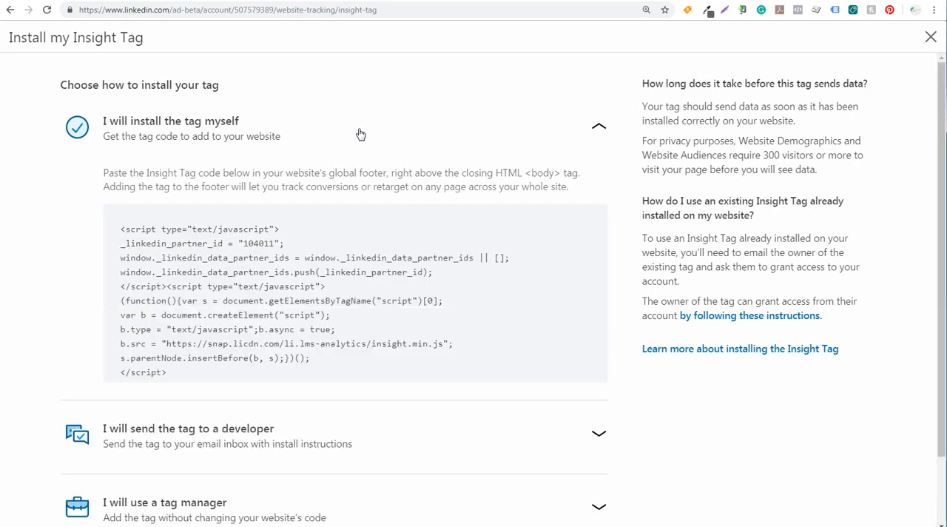
pyautogui.click(292, 295)
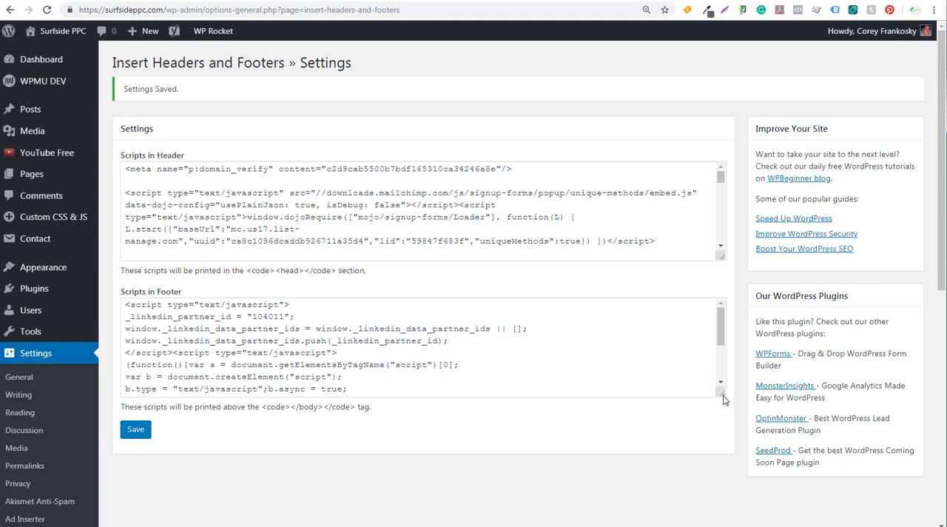
# Step: In WordPress's Insert Headers and Footers settings, enlarge the footer scripts area, review the Insight Tag code there, and save the settings
pyautogui.moveTo(723, 400); pyautogui.dragTo(734, 497)
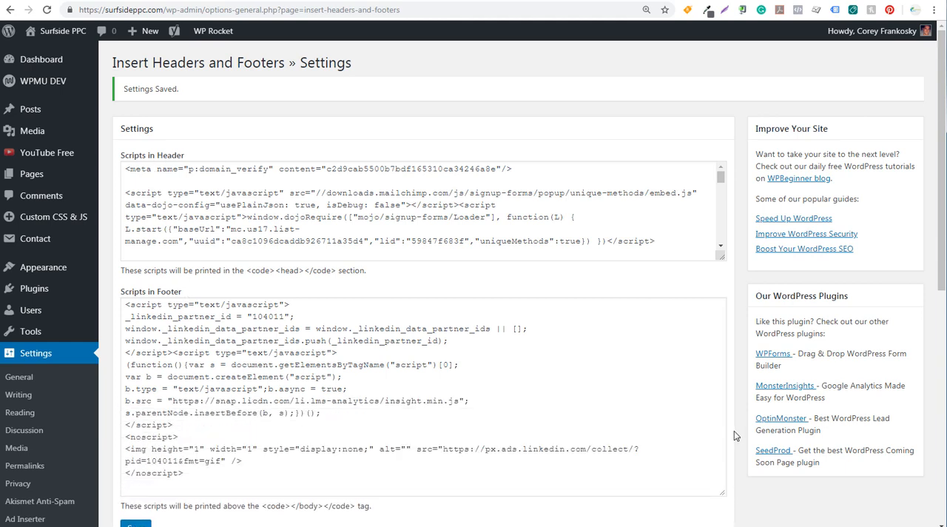
pyautogui.scroll(-2, 629, 380)
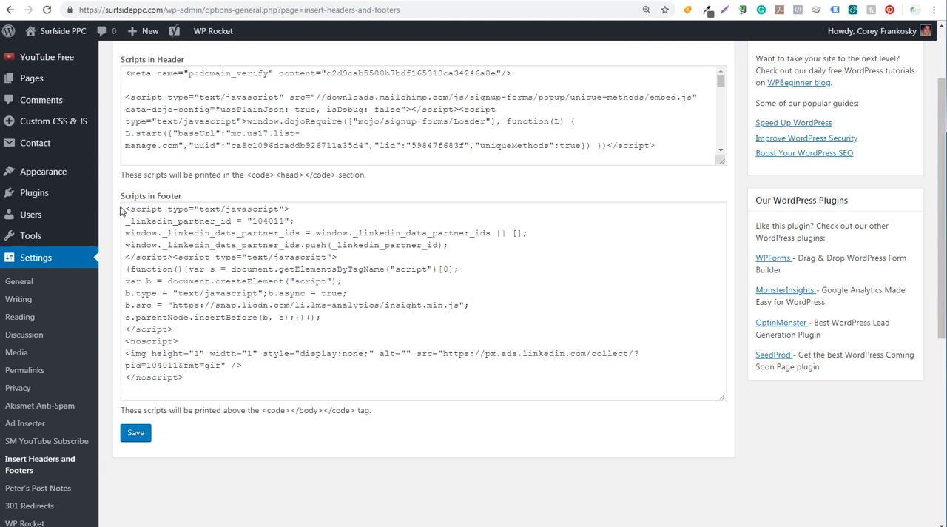
pyautogui.moveTo(125, 210); pyautogui.dragTo(244, 382)
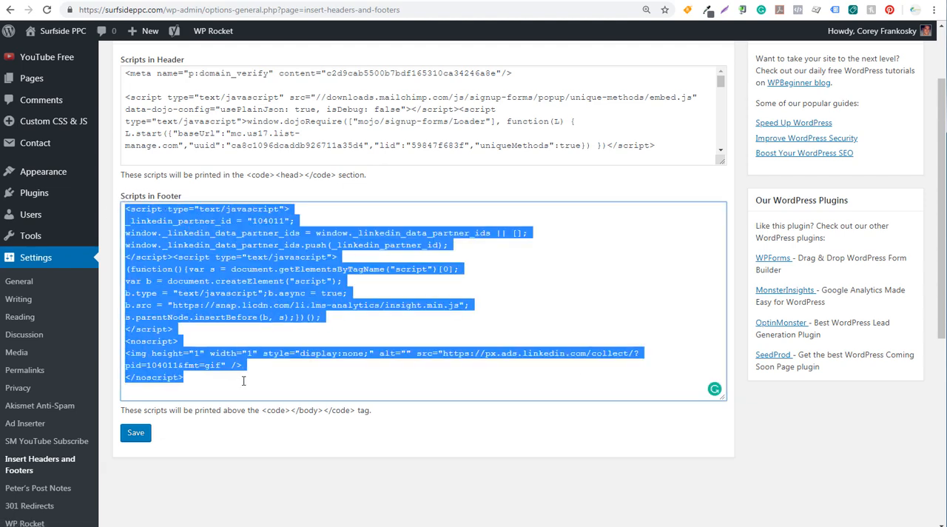
pyautogui.click(244, 382)
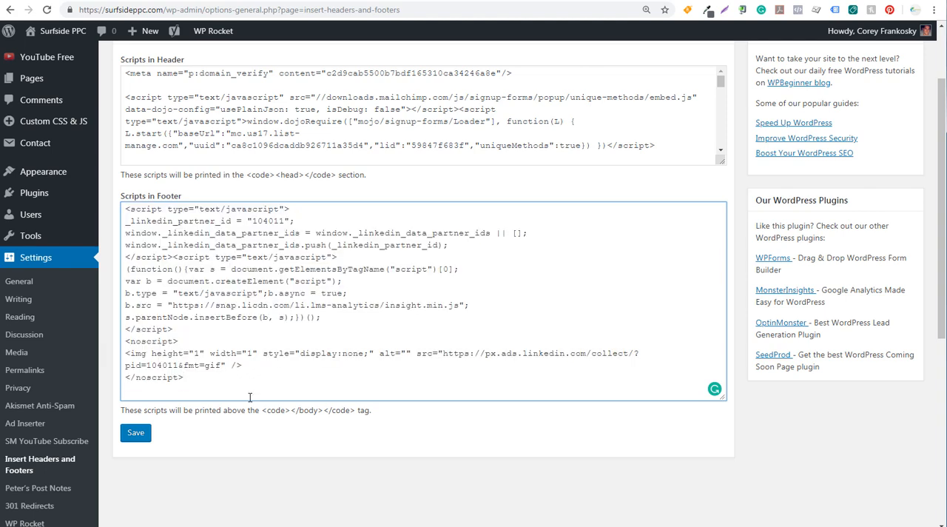
pyautogui.moveTo(292, 409); pyautogui.dragTo(319, 412)
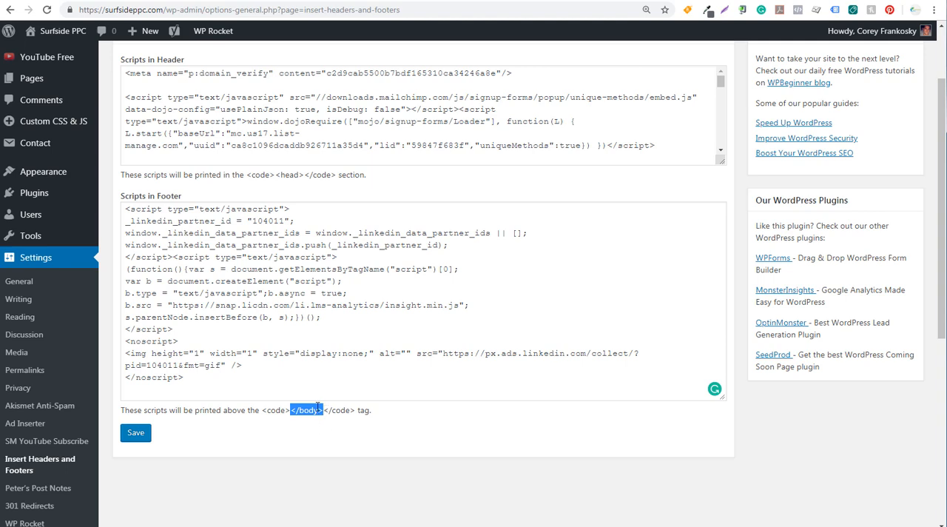
pyautogui.click(320, 415)
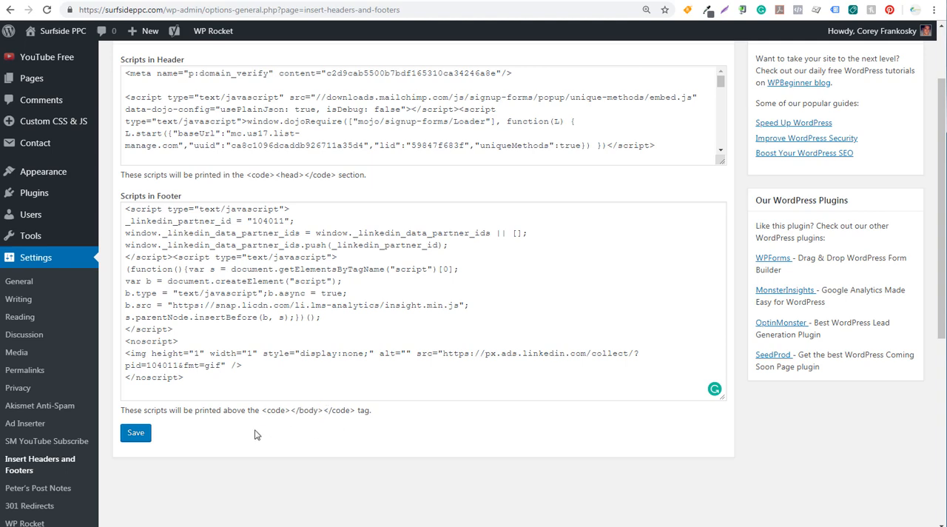
pyautogui.click(138, 435)
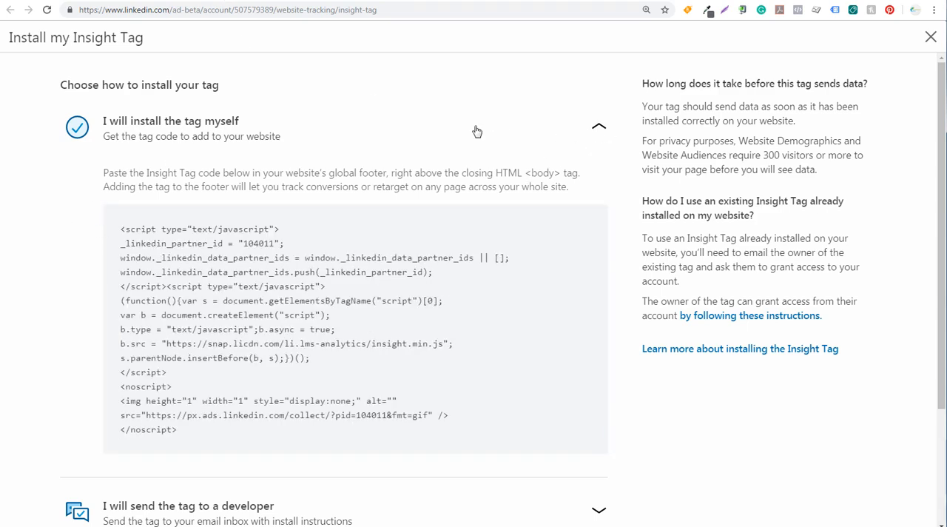
# Step: Back in LinkedIn Campaign Manager, switch to the tag manager installation method and copy the LinkedIn partner ID
pyautogui.click(599, 128)
pyautogui.scroll(-3, 865, 307)
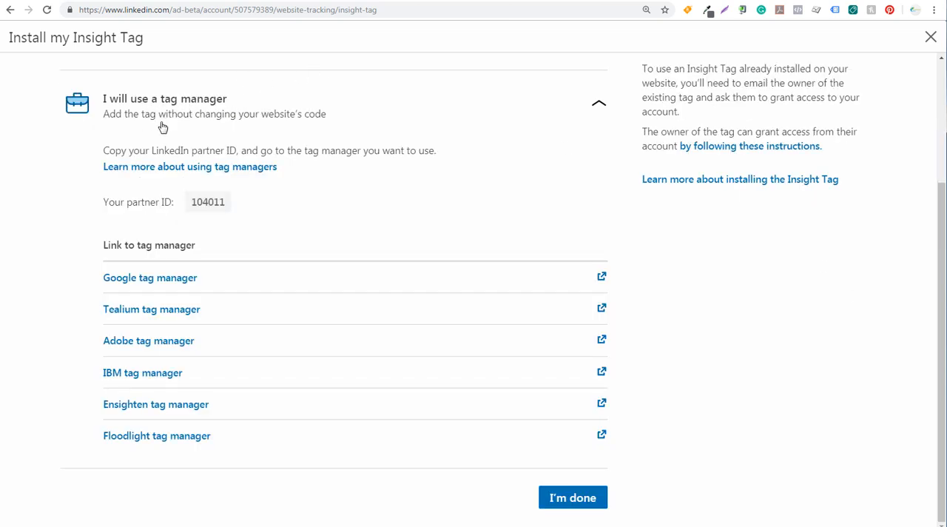
pyautogui.click(210, 204)
# Step: Switch to Google Tag Manager and create a new tag named "LinkedIn Insight Tag" in the surfsideppc.com container
pyautogui.click(759, 3)
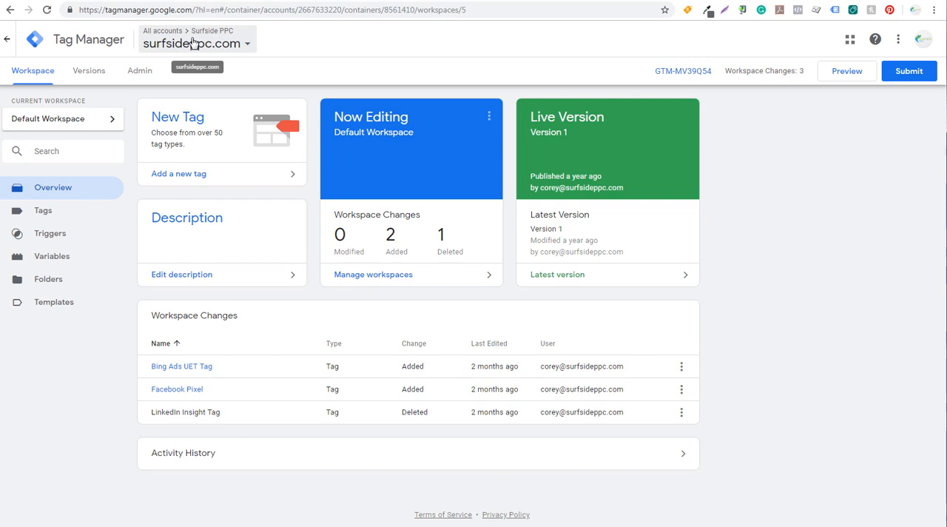
pyautogui.click(251, 1)
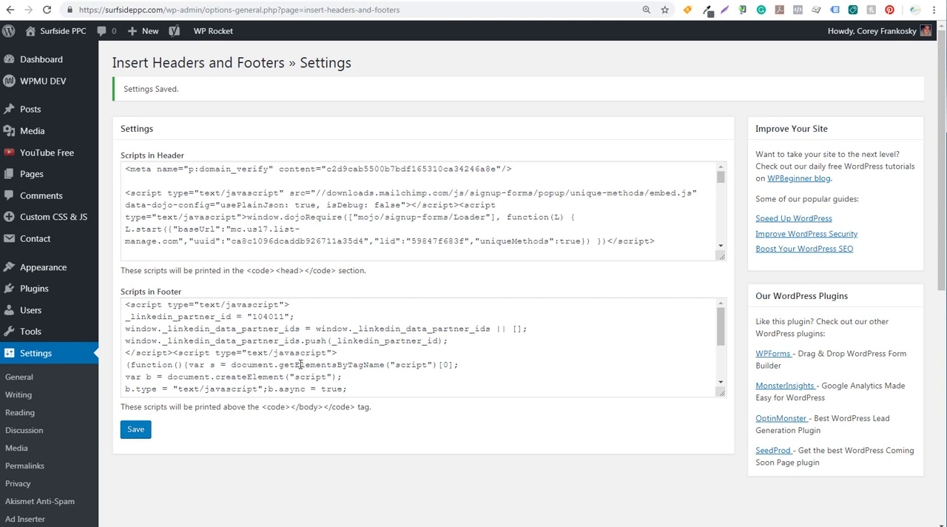
pyautogui.click(731, 0)
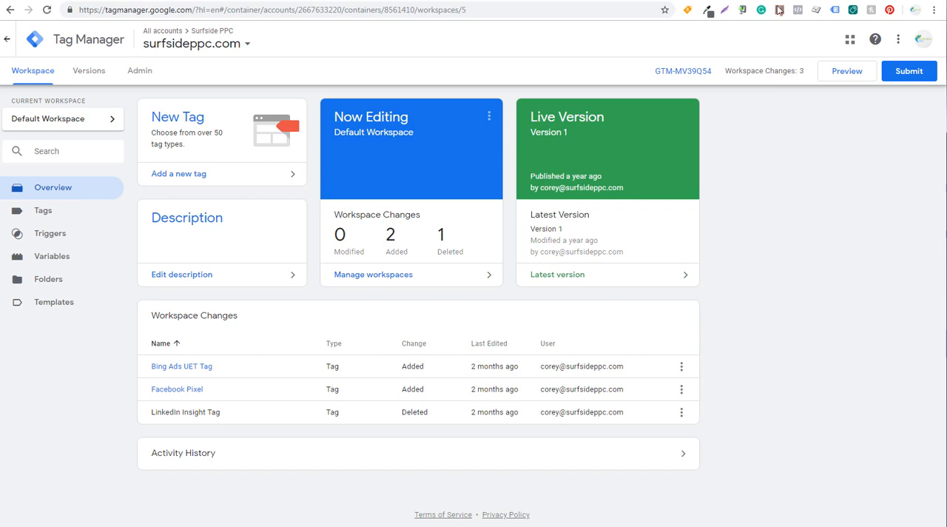
pyautogui.click(194, 123)
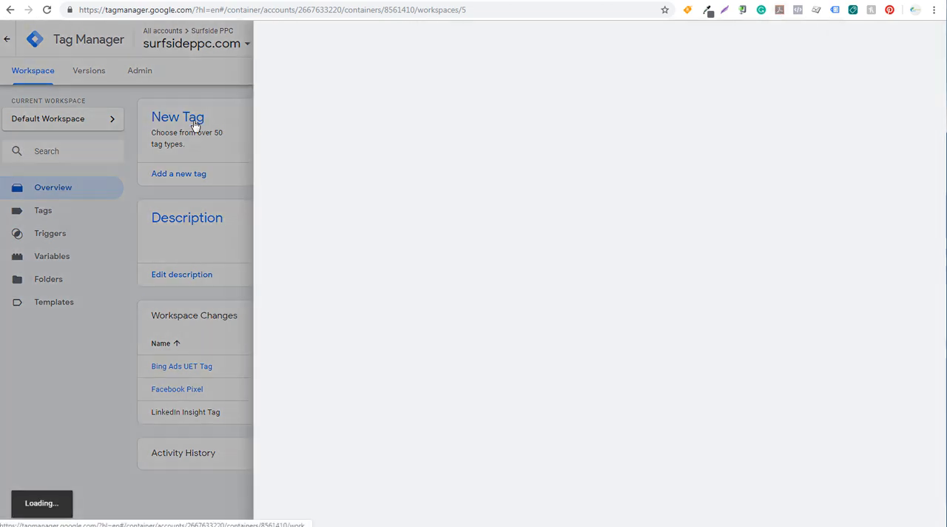
pyautogui.doubleClick(259, 39)
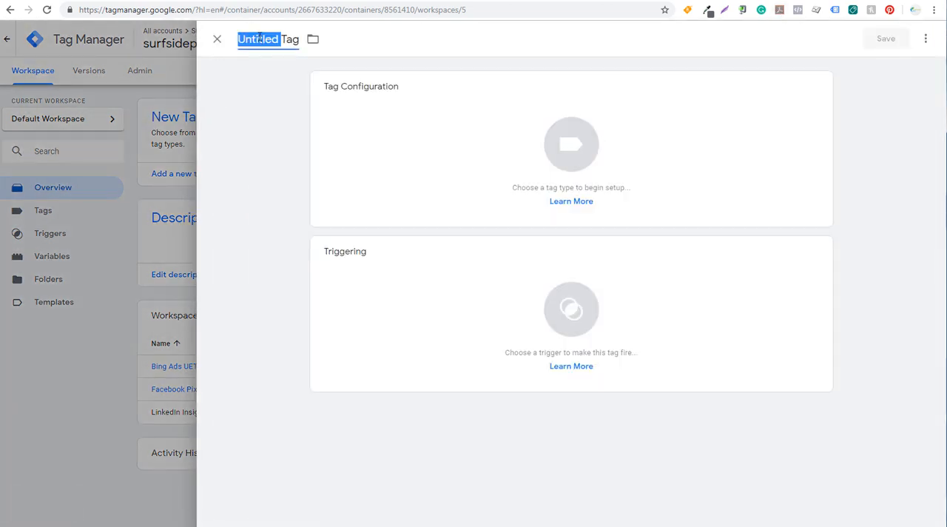
pyautogui.hotkey('ctrl', 'a')
pyautogui.hotkey('ctrl', 'v')
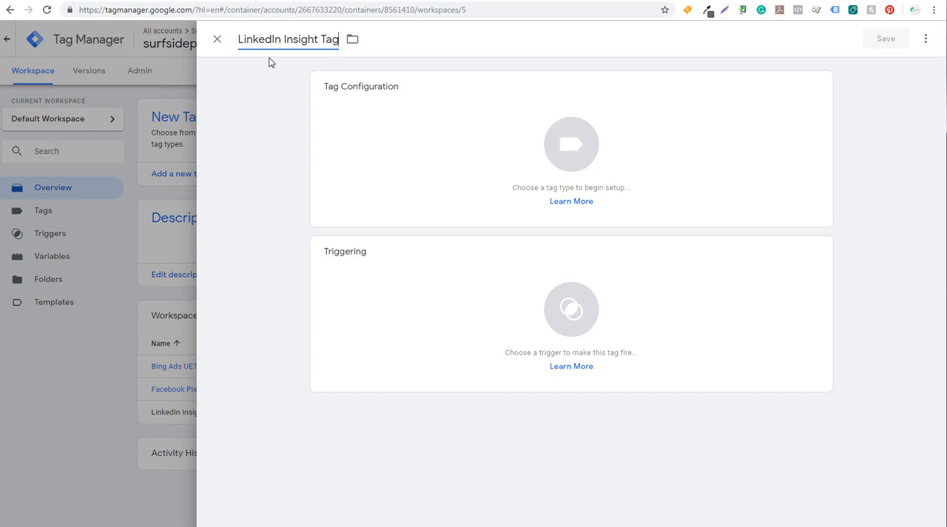
# Step: Search the tag types for "linked", choose LinkedIn Insight, and paste the copied partner ID into its configuration
pyautogui.click(438, 132)
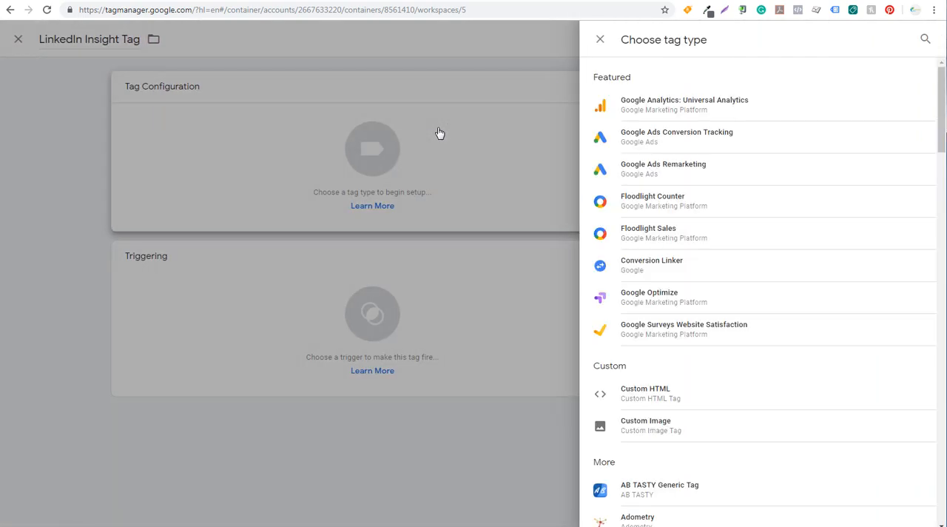
pyautogui.click(924, 38)
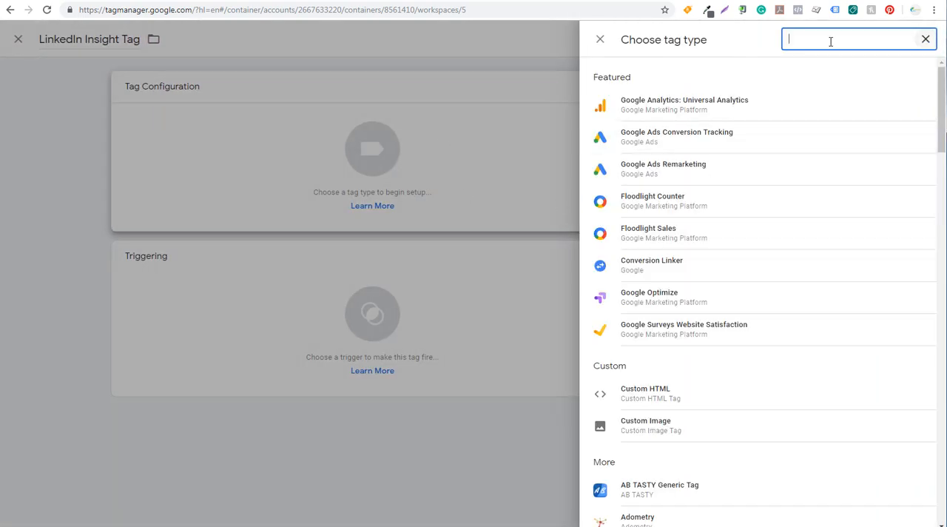
pyautogui.write('linked')
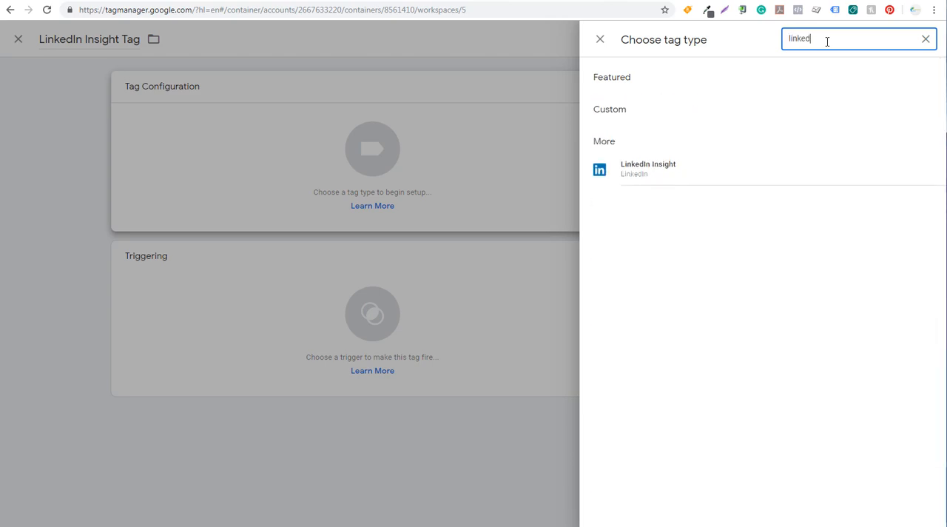
pyautogui.click(681, 171)
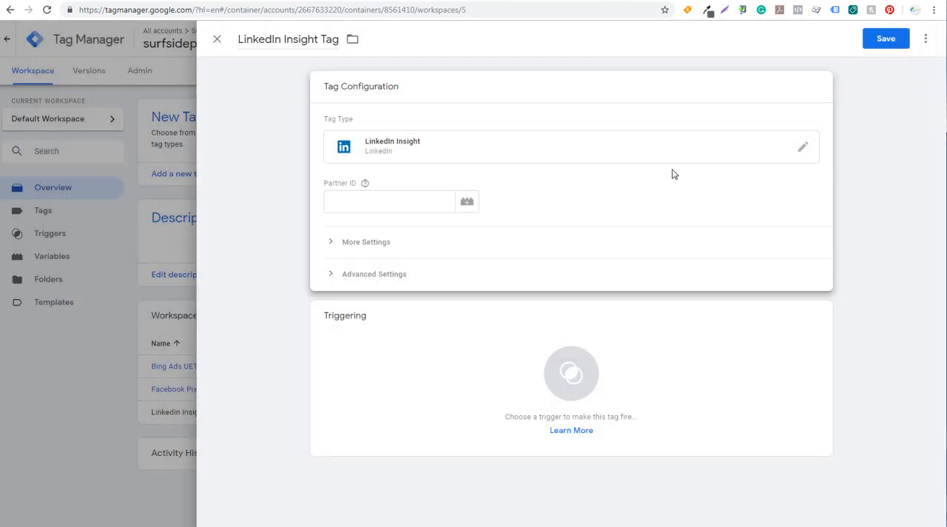
pyautogui.click(379, 205)
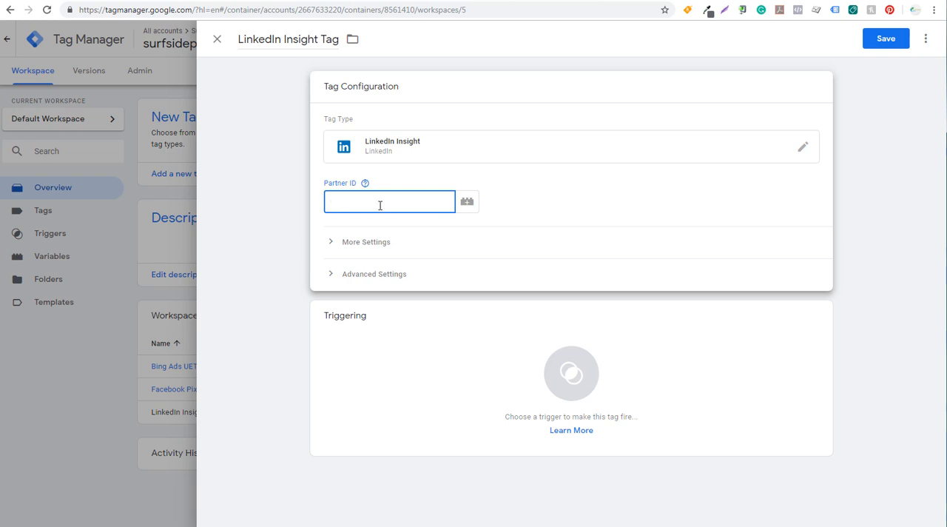
pyautogui.hotkey('ctrl', 'v')
# Step: Add All Pages as the firing trigger of the LinkedIn Insight Tag and save the tag
pyautogui.click(459, 370)
pyautogui.click(471, 360)
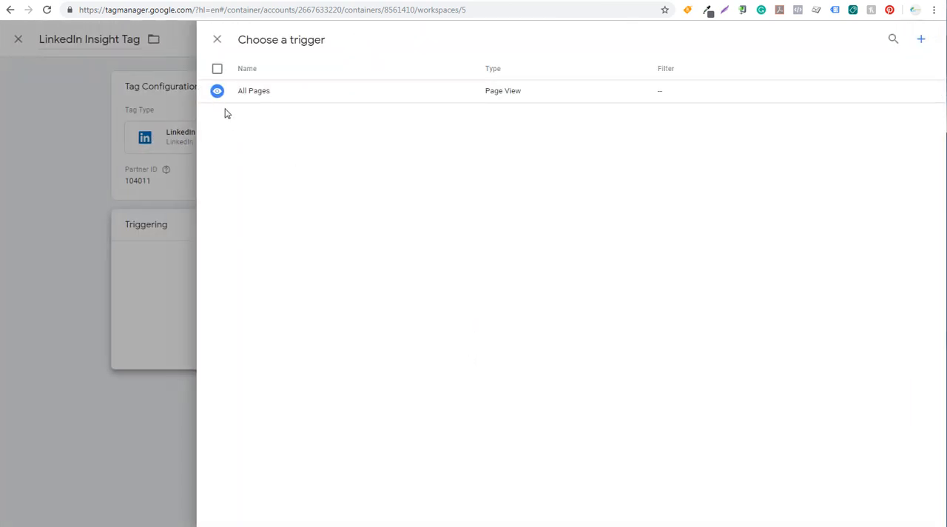
pyautogui.click(263, 99)
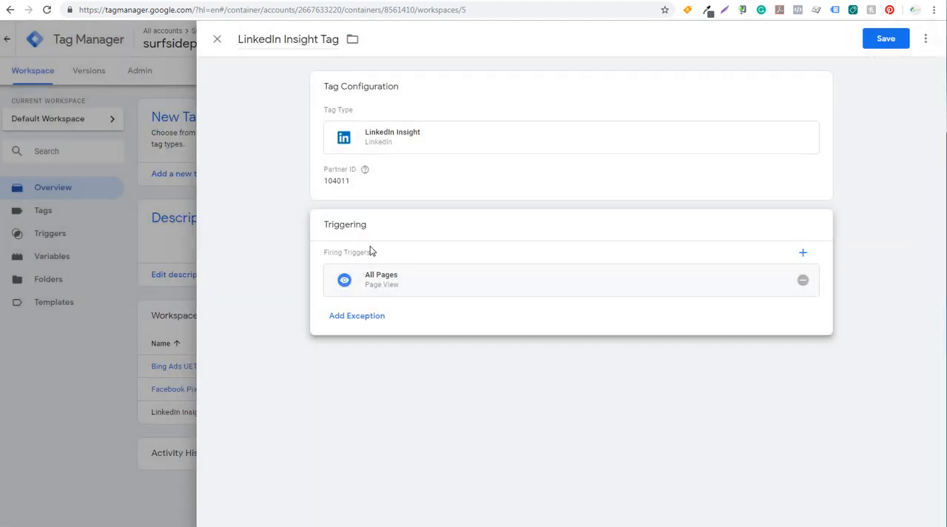
pyautogui.click(884, 42)
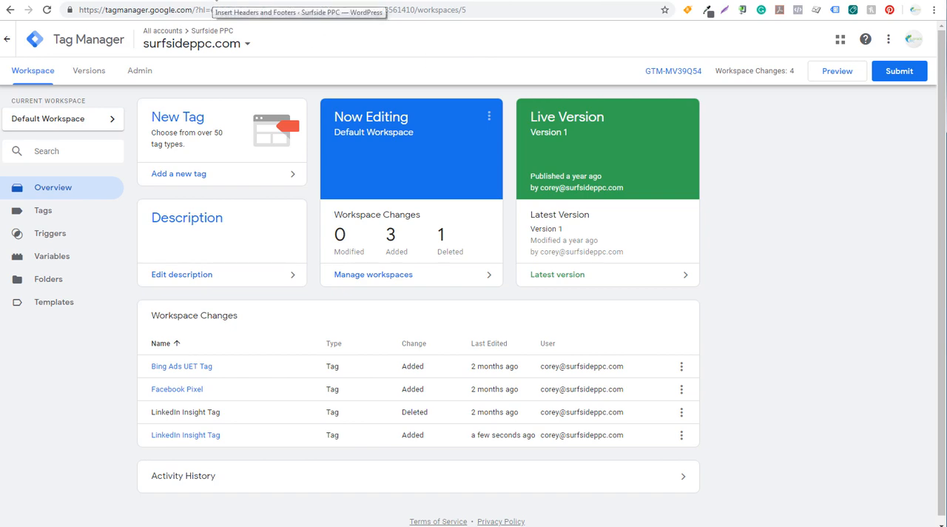
# Step: Return to LinkedIn Campaign Manager and close the Insight Tag installation instructions
pyautogui.click(213, 3)
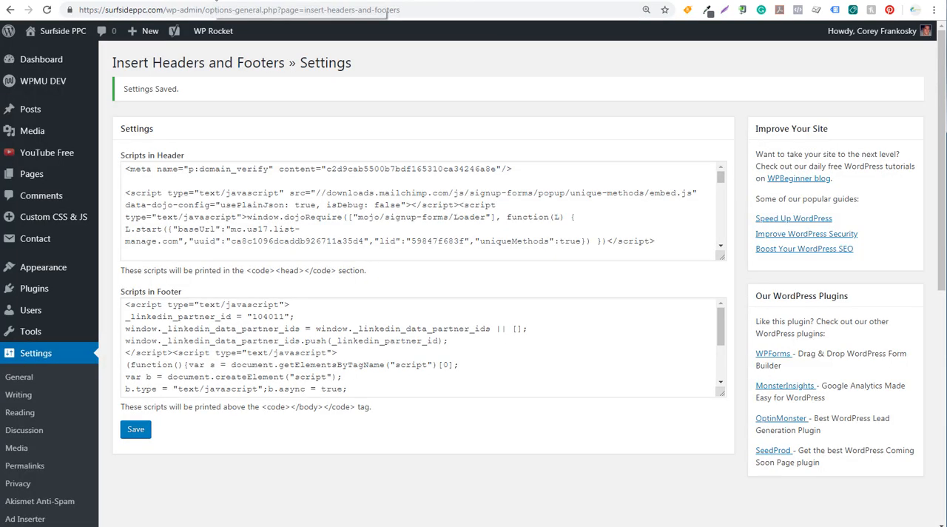
pyautogui.click(83, 3)
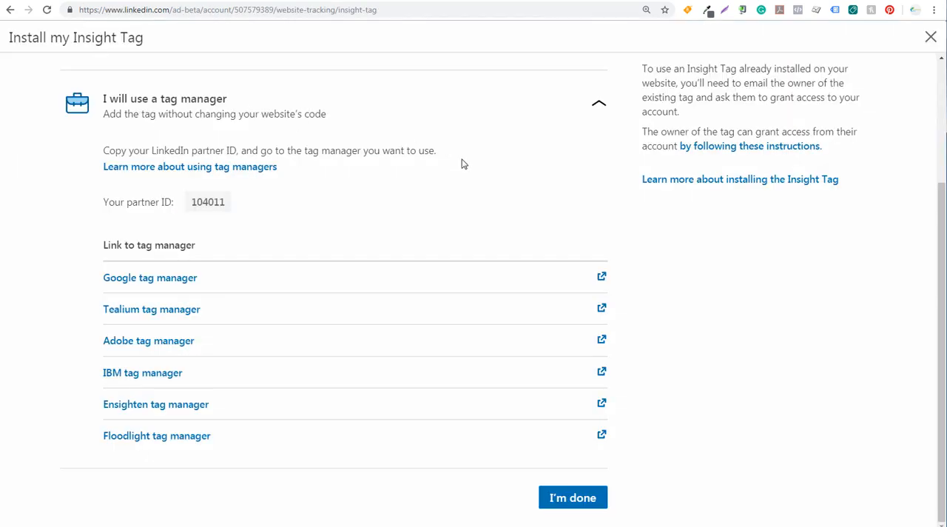
pyautogui.scroll(3, 473, 169)
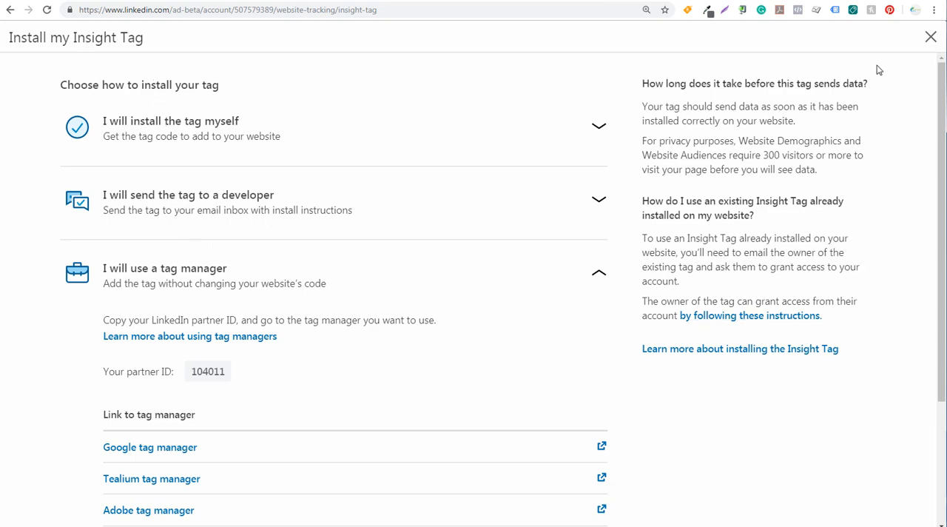
pyautogui.click(930, 36)
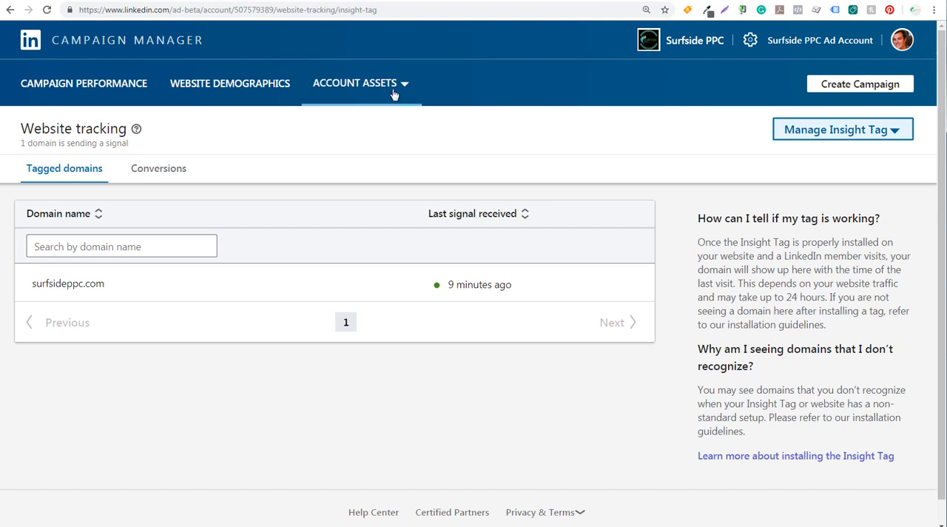
# Step: Open the account's conversions list, start creating a new conversion and name it "Confirmation P"
pyautogui.click(370, 87)
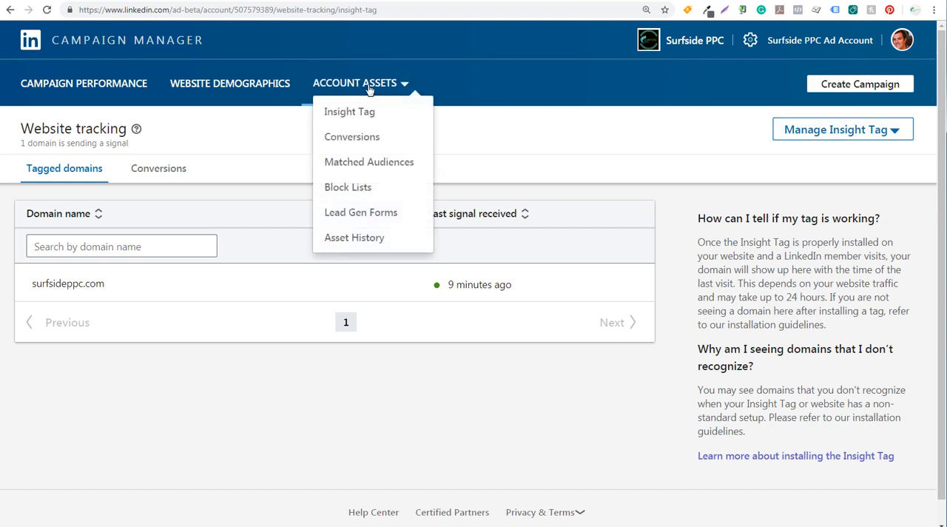
pyautogui.click(352, 140)
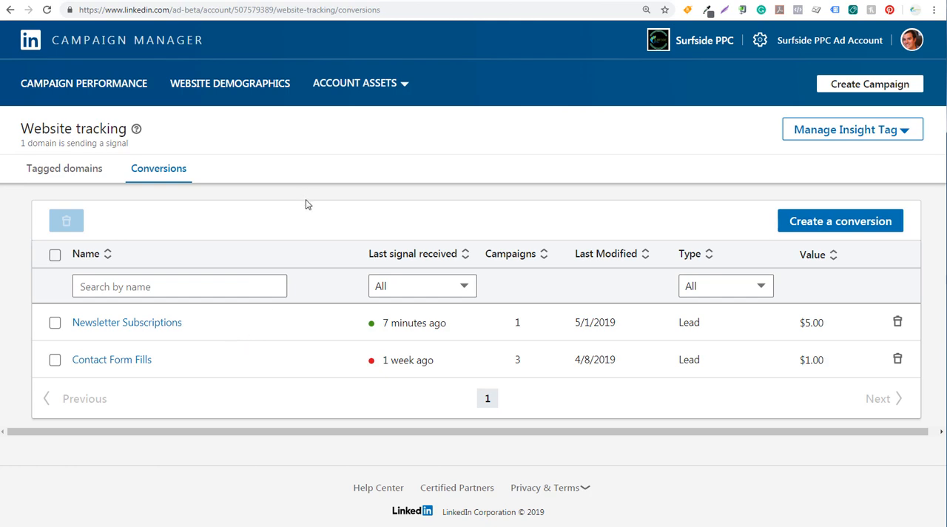
pyautogui.click(832, 223)
pyautogui.click(160, 99)
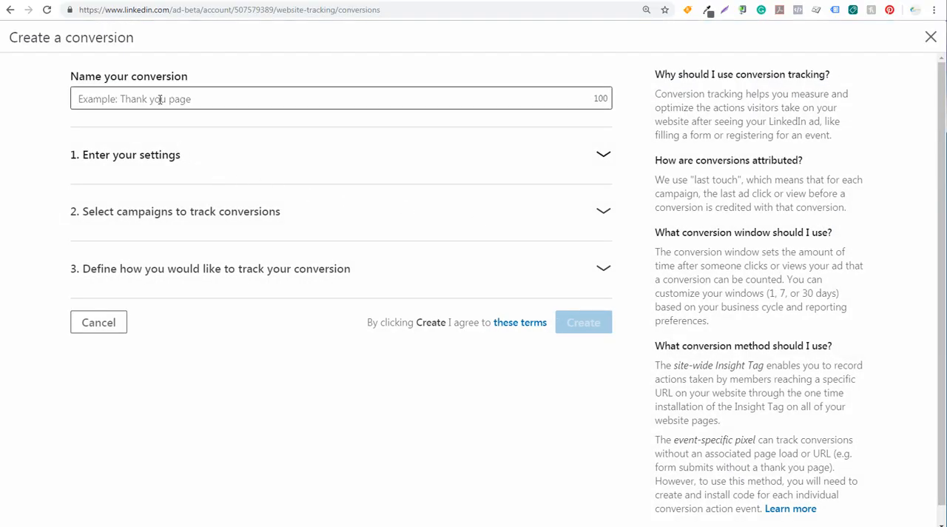
pyautogui.click(159, 99)
pyautogui.write('Con')
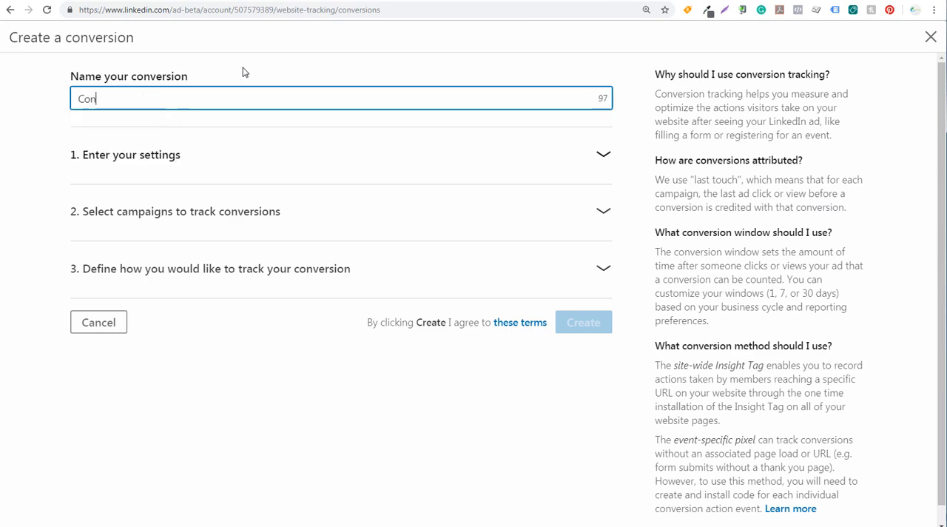
pyautogui.write('firmation Page')
# Step: In the conversion's settings, choose Lead as the type describing the visitor's action
pyautogui.click(520, 155)
pyautogui.scroll(-1, 507, 224)
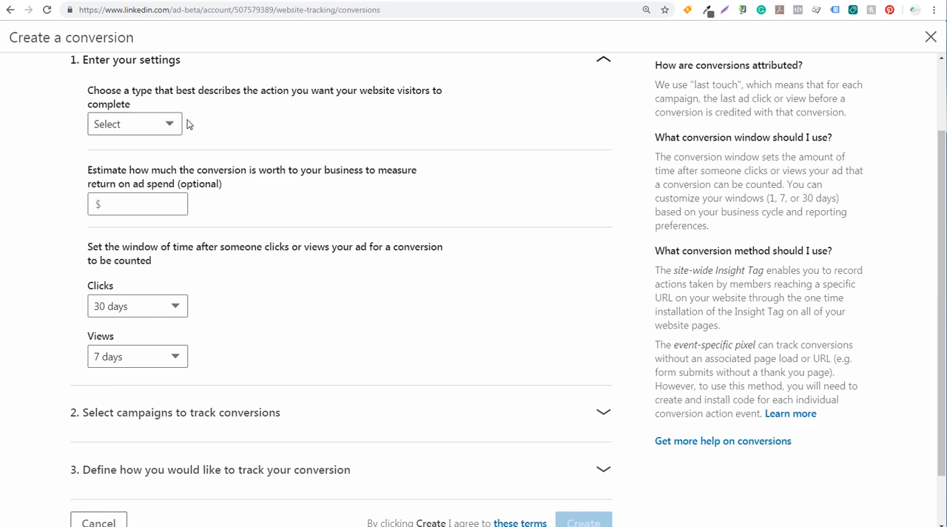
pyautogui.click(163, 127)
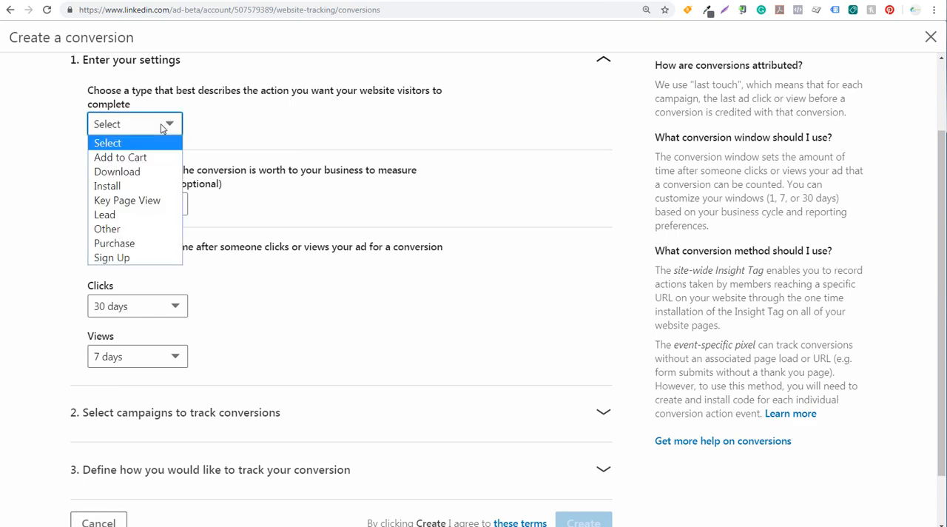
pyautogui.click(125, 218)
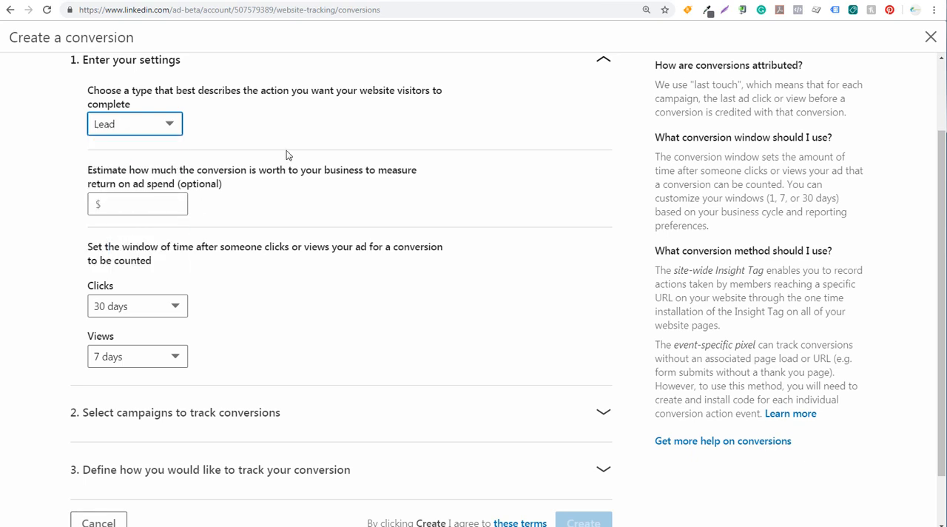
# Step: Review the newsletter sign-up page and its confirmation page, including the /confirm/ URL path, and return to the LinkedIn conversion form
pyautogui.click(364, 1)
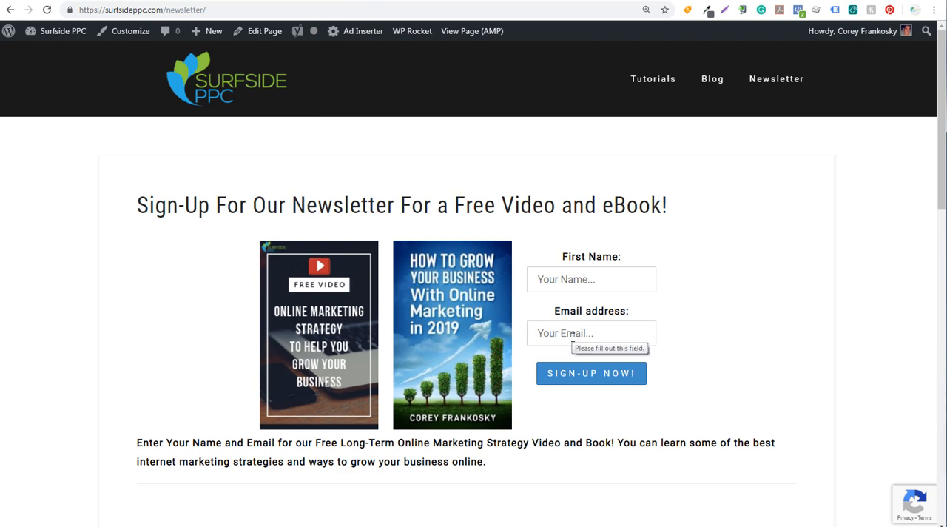
pyautogui.click(468, 1)
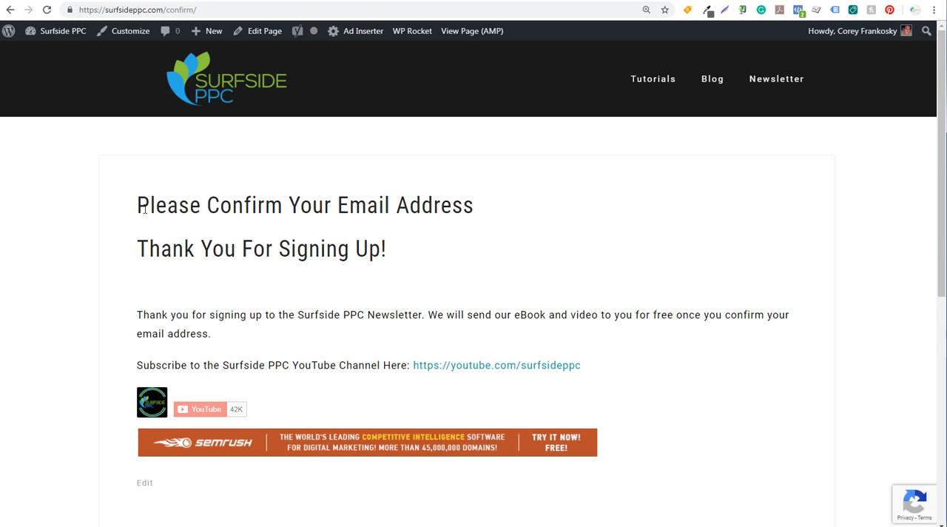
pyautogui.moveTo(144, 210); pyautogui.dragTo(368, 207)
pyautogui.click(373, 205)
pyautogui.moveTo(167, 366); pyautogui.dragTo(333, 364)
pyautogui.click(354, 364)
pyautogui.moveTo(229, 9); pyautogui.dragTo(162, 9)
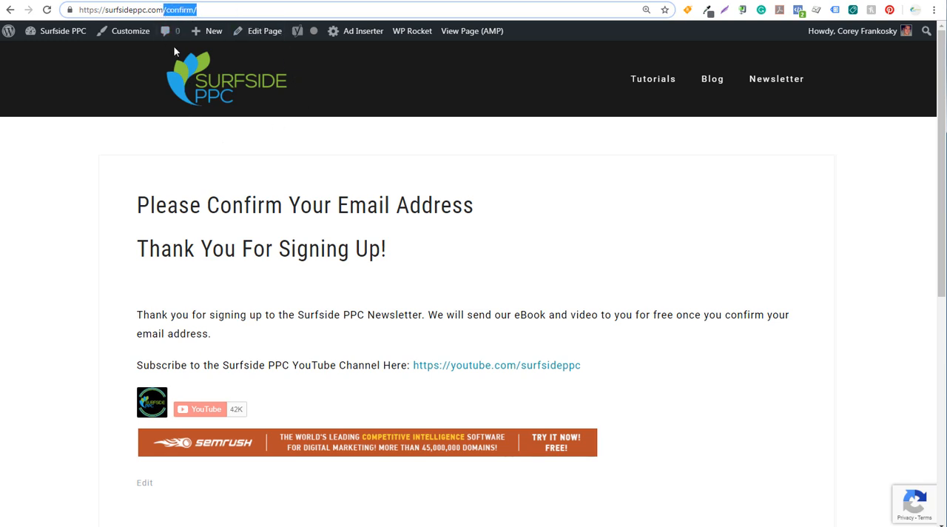
pyautogui.click(334, 2)
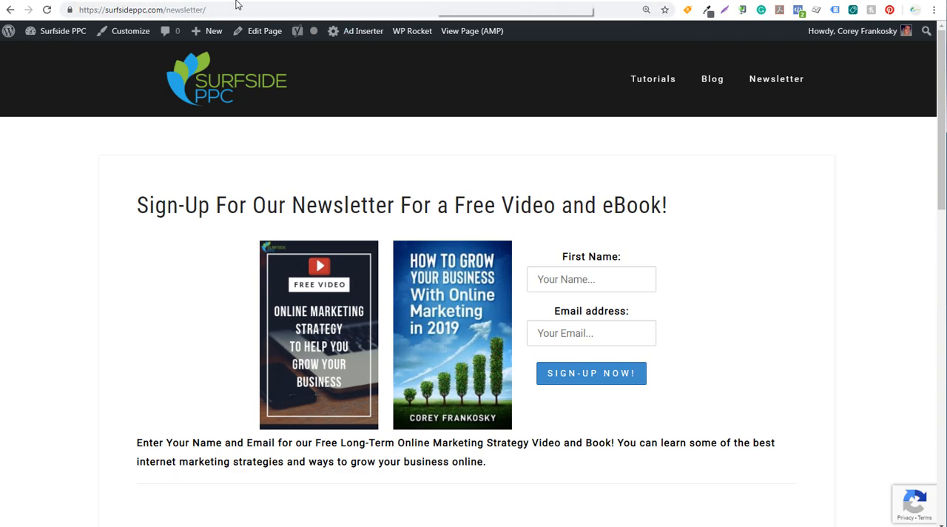
pyautogui.click(80, 1)
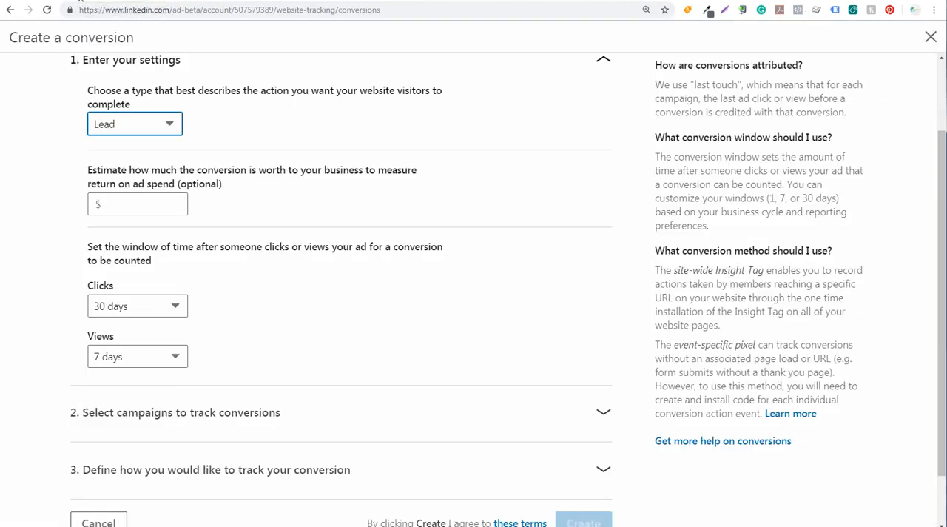
# Step: Set the conversion's estimated worth to the business to $50
pyautogui.scroll(1, 222, 166)
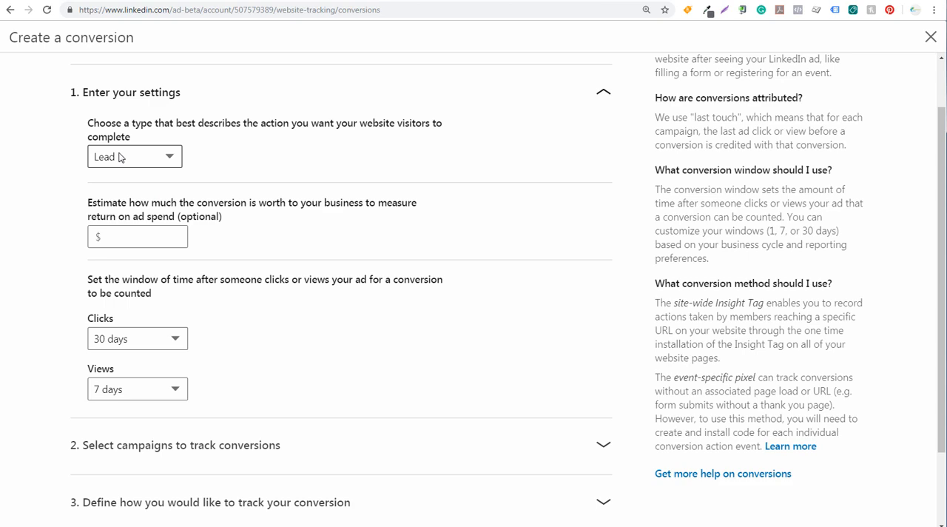
pyautogui.click(122, 235)
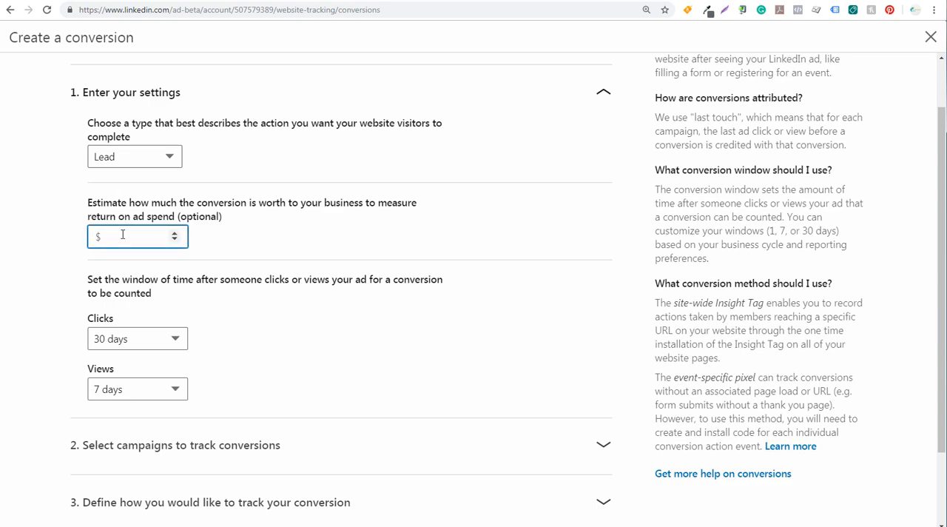
pyautogui.write('50')
pyautogui.click(412, 250)
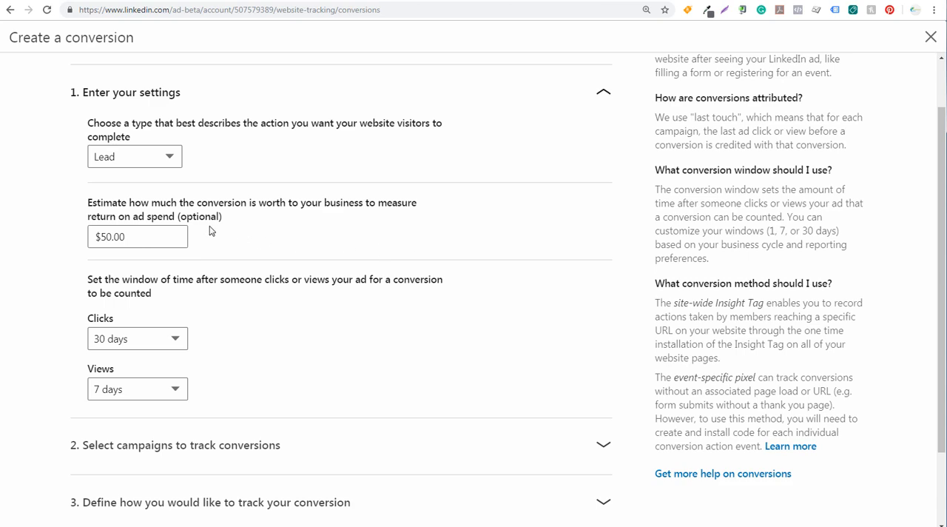
# Step: Try Purchase as the conversion type, switch it back to Lead and clear the estimated value
pyautogui.click(170, 160)
pyautogui.click(106, 275)
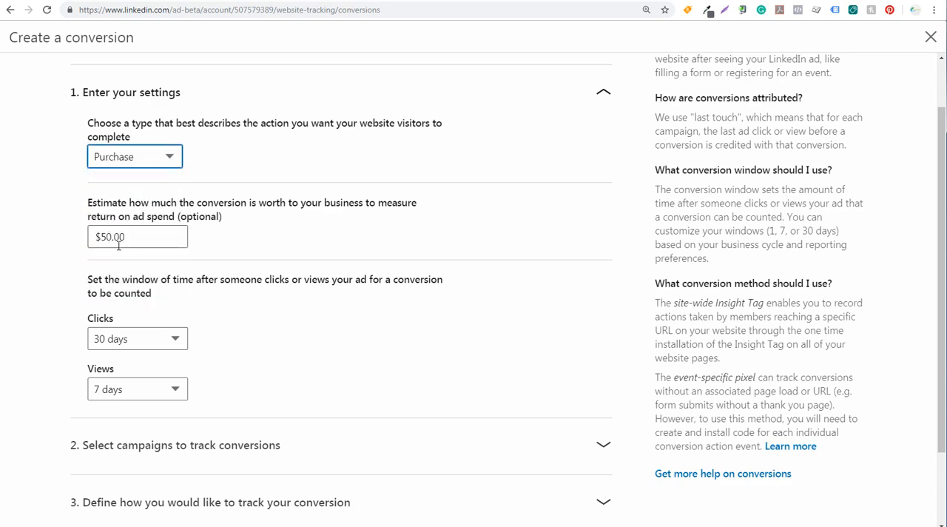
pyautogui.click(140, 237)
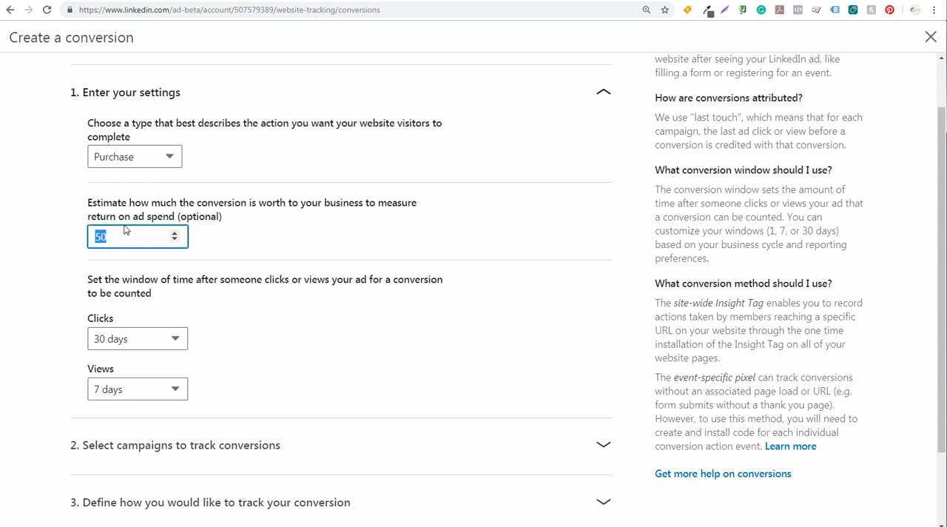
pyautogui.write('5')
pyautogui.click(148, 159)
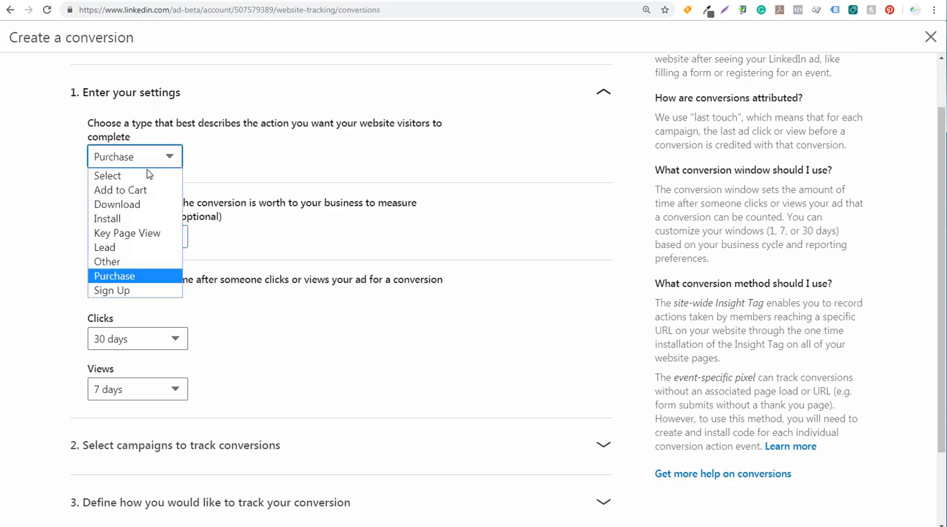
pyautogui.click(127, 247)
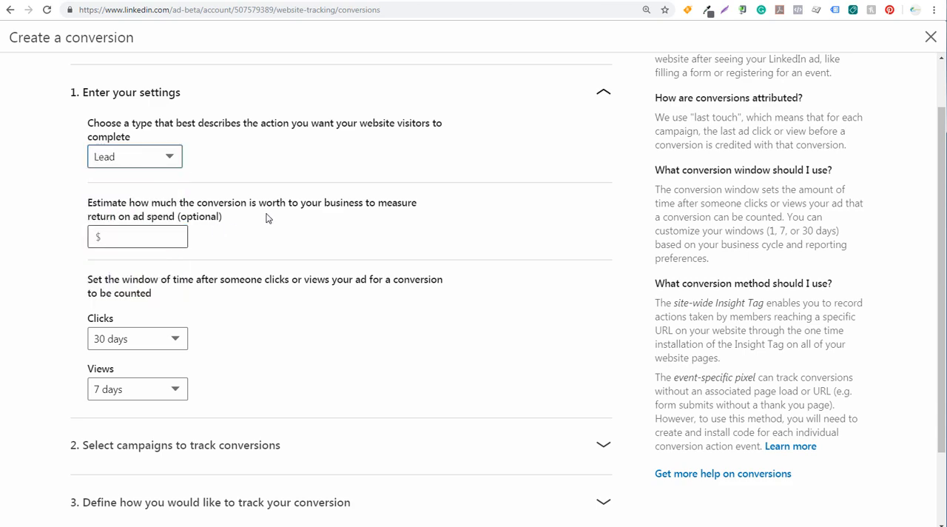
pyautogui.press('Tab')
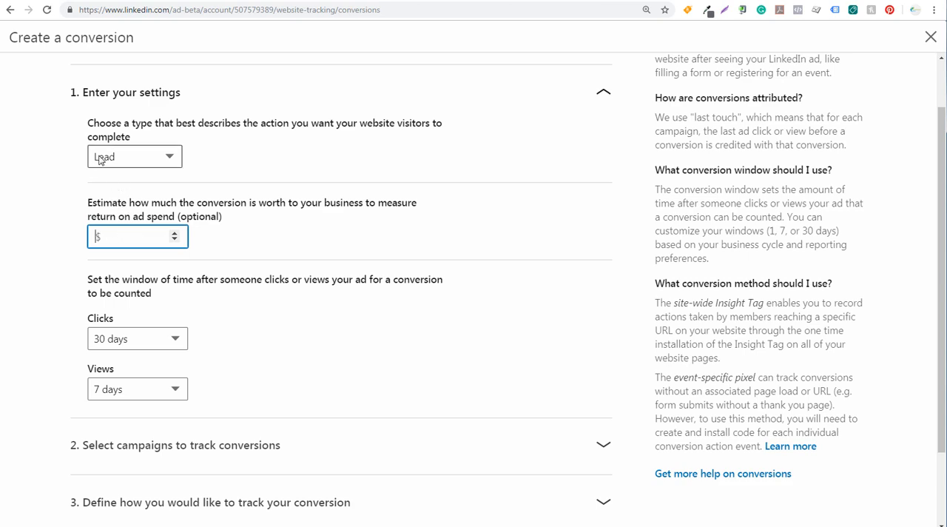
# Step: Try a 7-day window for counting conversions after ad clicks and restore it to 30 days
pyautogui.scroll(-3, 342, 200)
pyautogui.click(323, 212)
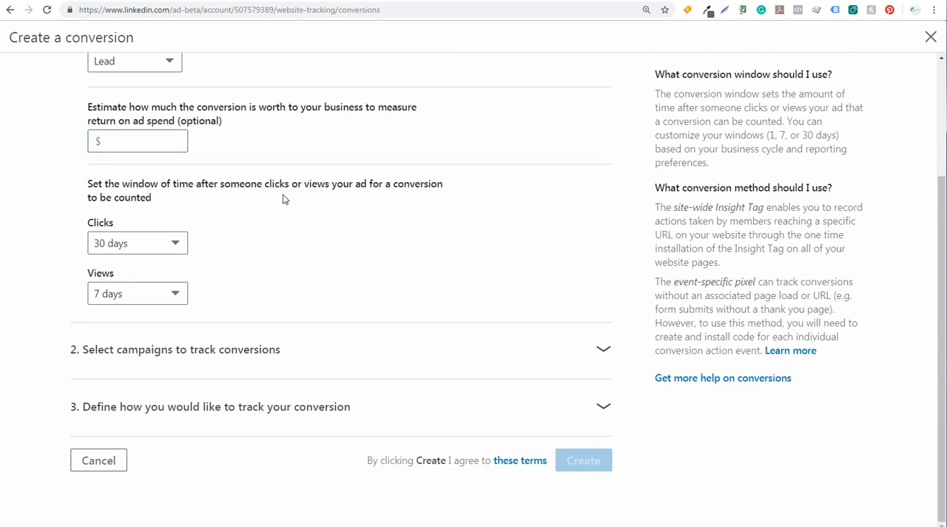
pyautogui.click(179, 244)
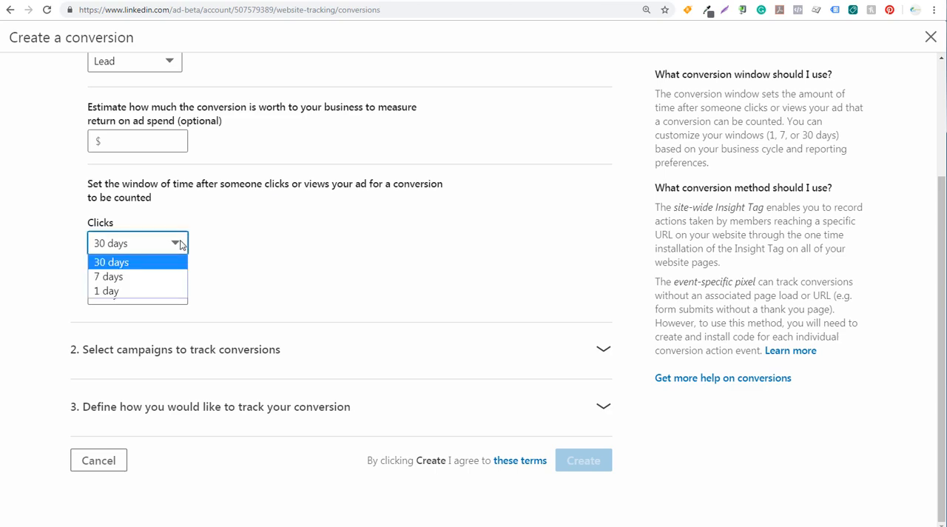
pyautogui.click(143, 275)
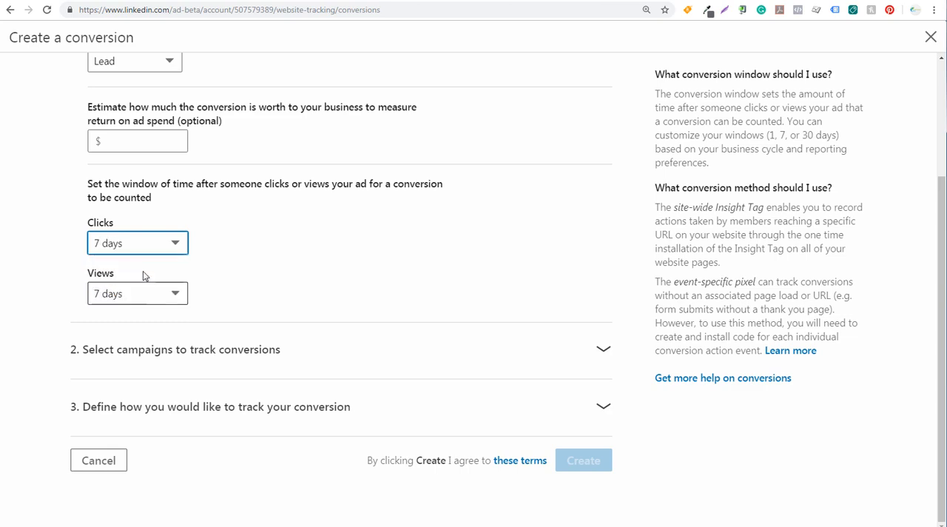
pyautogui.click(143, 244)
pyautogui.click(141, 262)
# Step: Set the window for counting conversions after ad views to 30 days
pyautogui.click(124, 299)
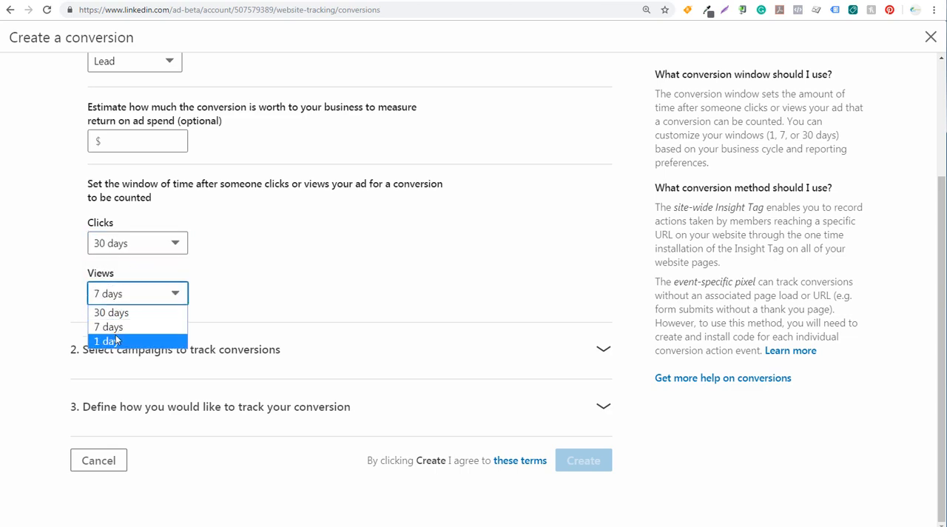
pyautogui.click(131, 314)
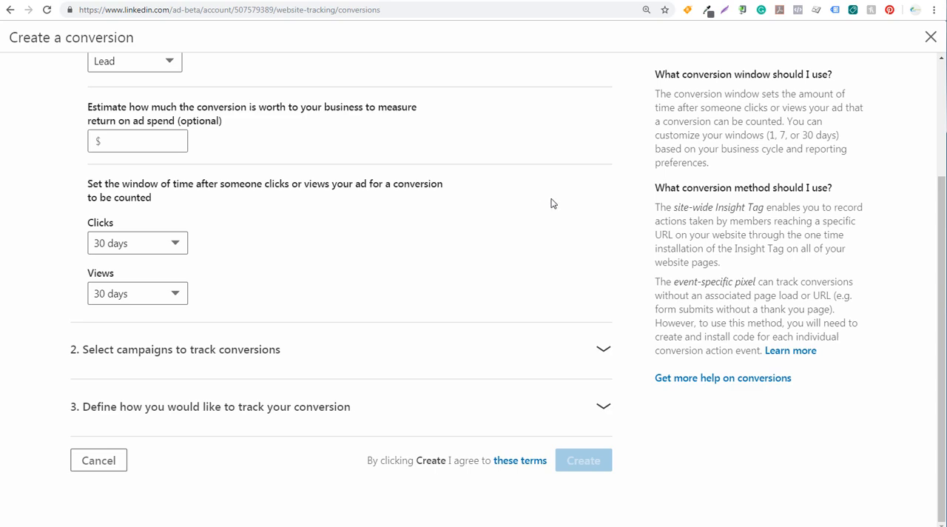
pyautogui.click(135, 301)
pyautogui.click(118, 326)
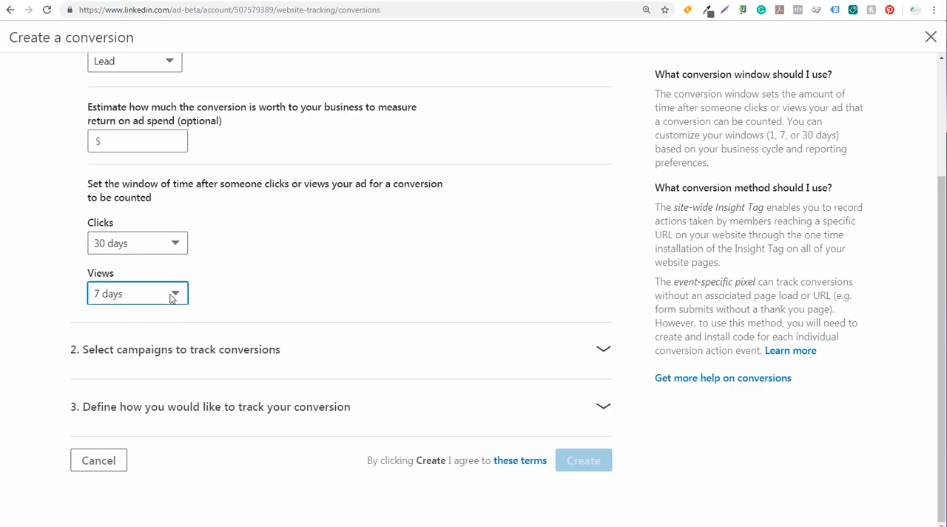
pyautogui.click(171, 296)
pyautogui.click(135, 309)
# Step: Select the campaign "Newsletter Lead Generation - PPC and SEO" for conversion tracking and collapse the campaign section
pyautogui.click(600, 350)
pyautogui.scroll(-1, 291, 367)
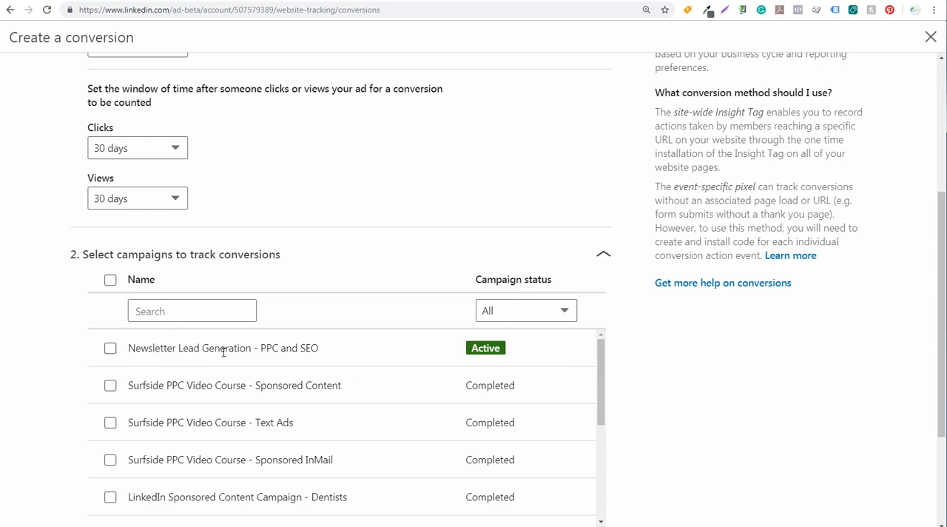
pyautogui.click(110, 348)
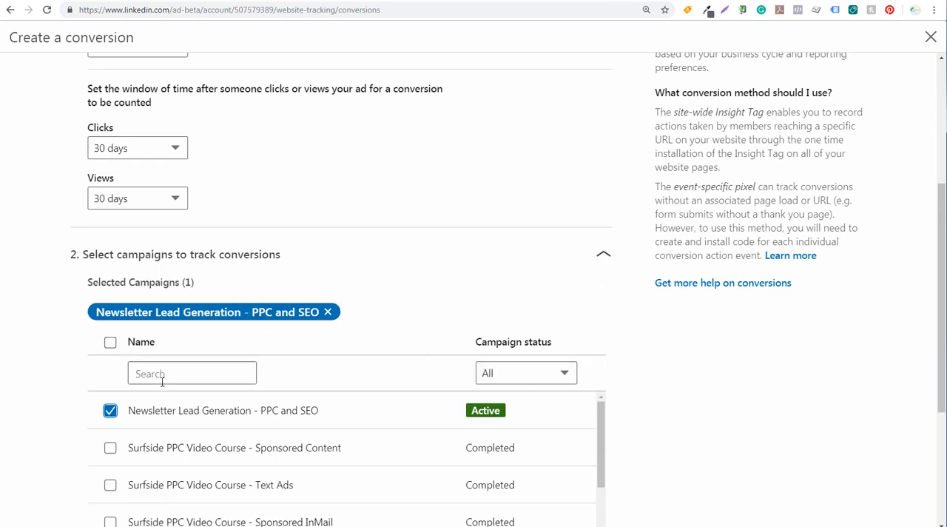
pyautogui.click(611, 259)
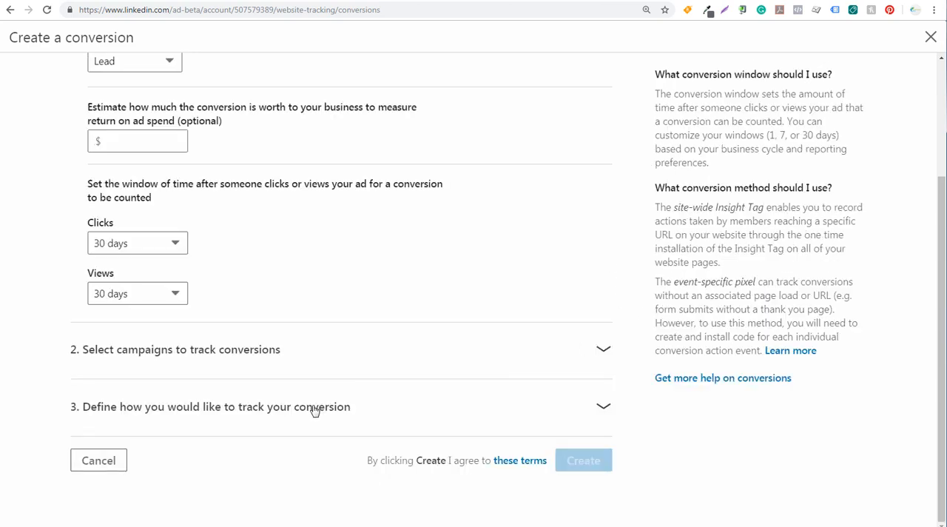
# Step: Track the conversion with the site-wide Insight Tag, counting pages that have URLs that contain the specified text
pyautogui.click(586, 405)
pyautogui.scroll(-3, 691, 419)
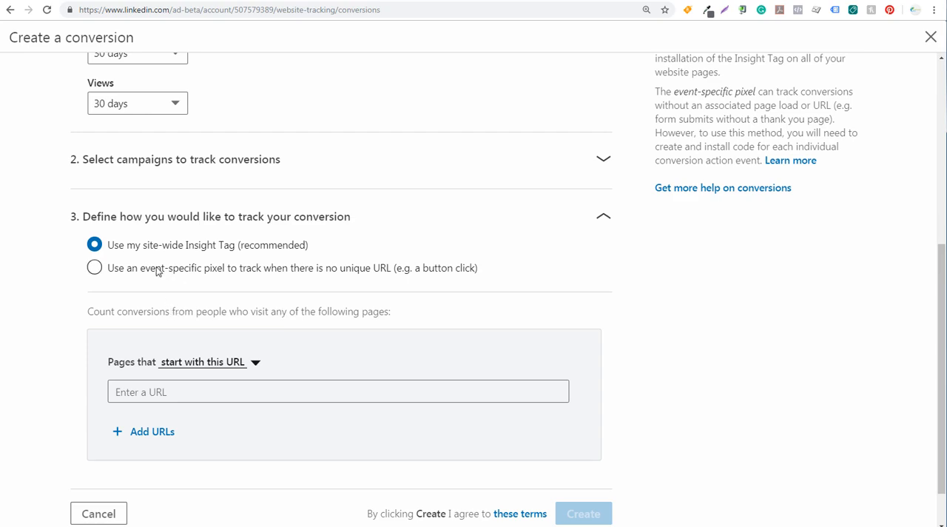
pyautogui.click(242, 247)
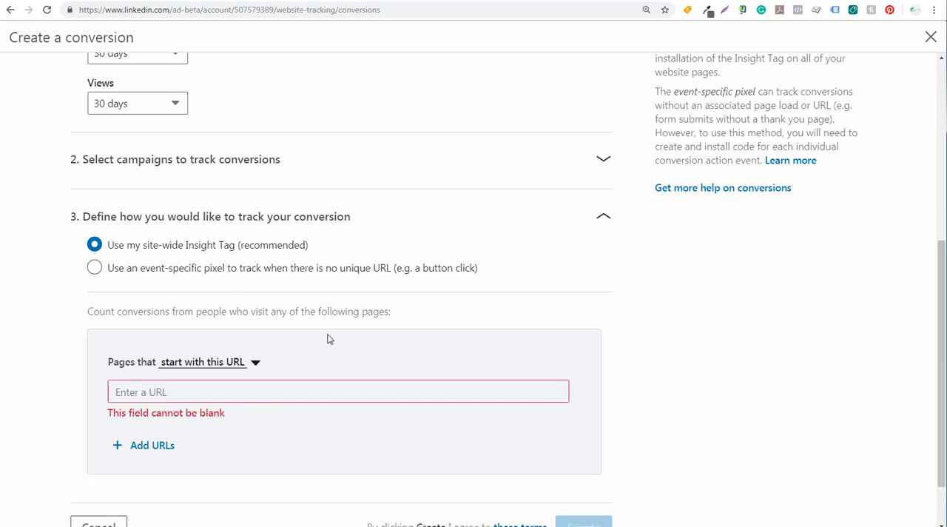
pyautogui.click(212, 364)
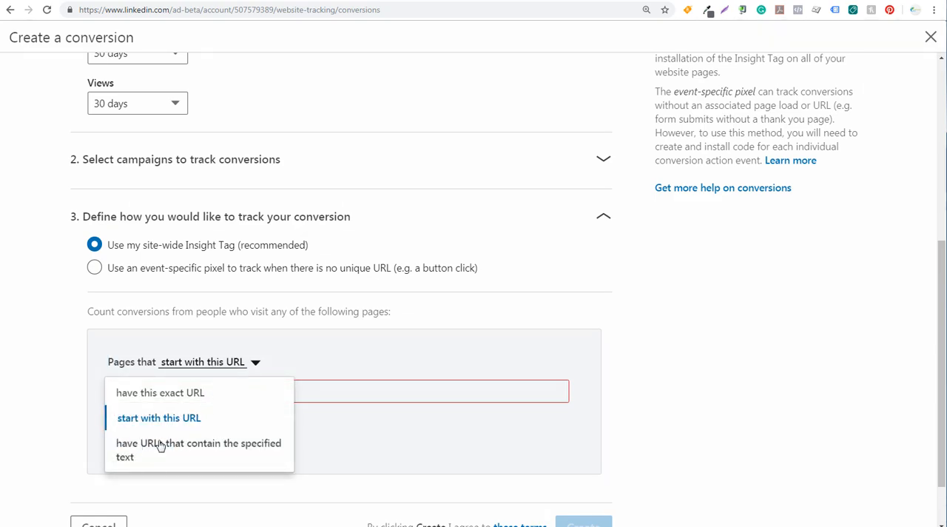
pyautogui.click(189, 450)
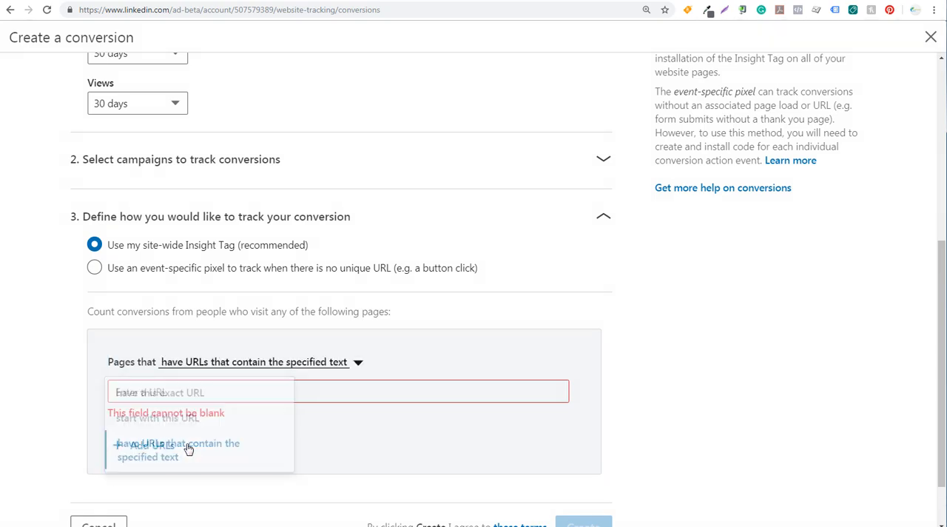
# Step: Copy the path /confirm/ from the newsletter confirmation page's address and enter it as the conversion's URL text
pyautogui.click(498, 1)
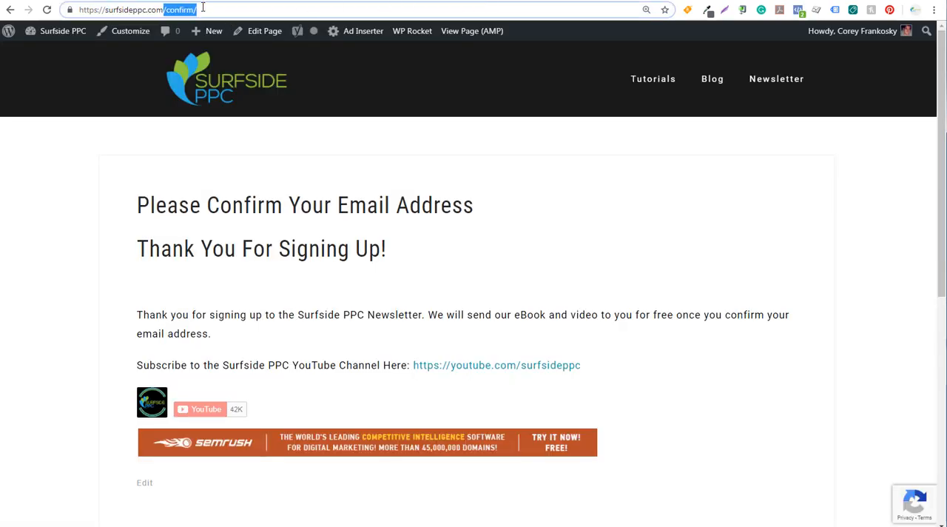
pyautogui.click(100, 1)
pyautogui.click(181, 399)
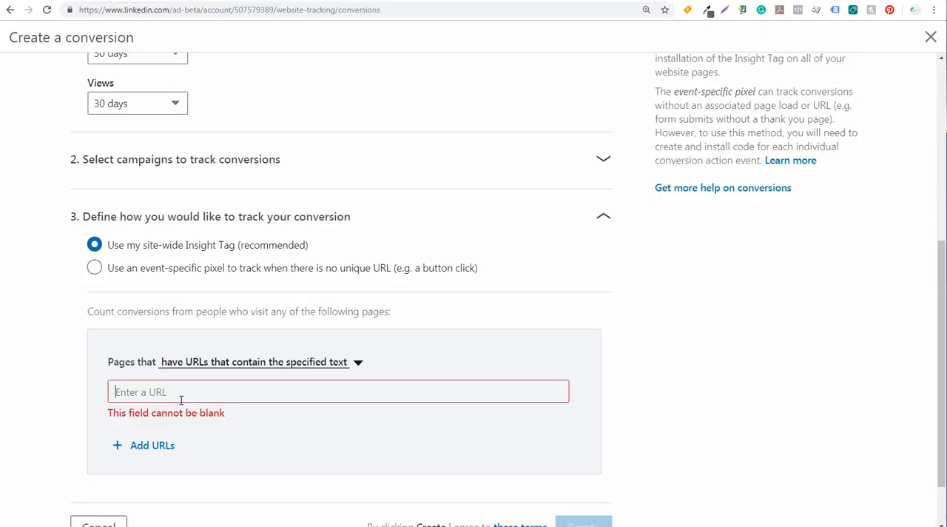
pyautogui.write('/confirm/')
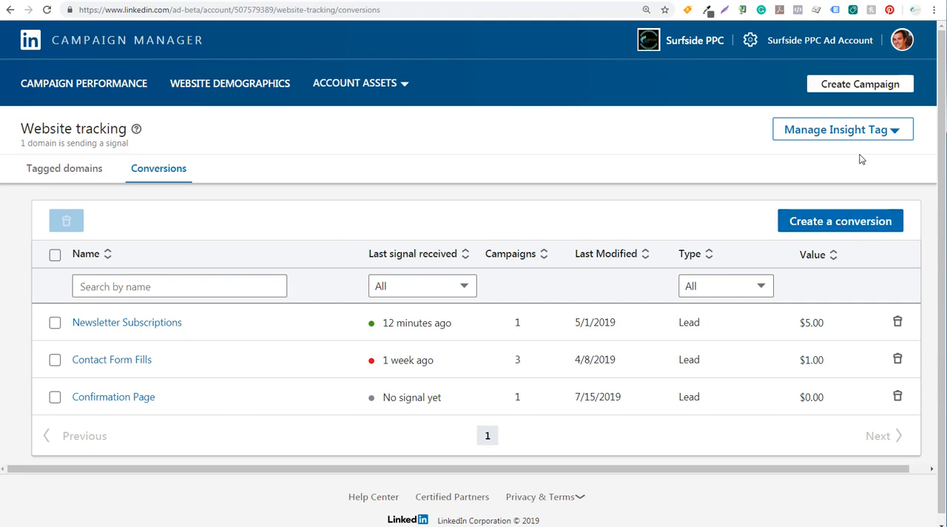
# Step: Start another new conversion and name it "Sample Event"
pyautogui.click(842, 223)
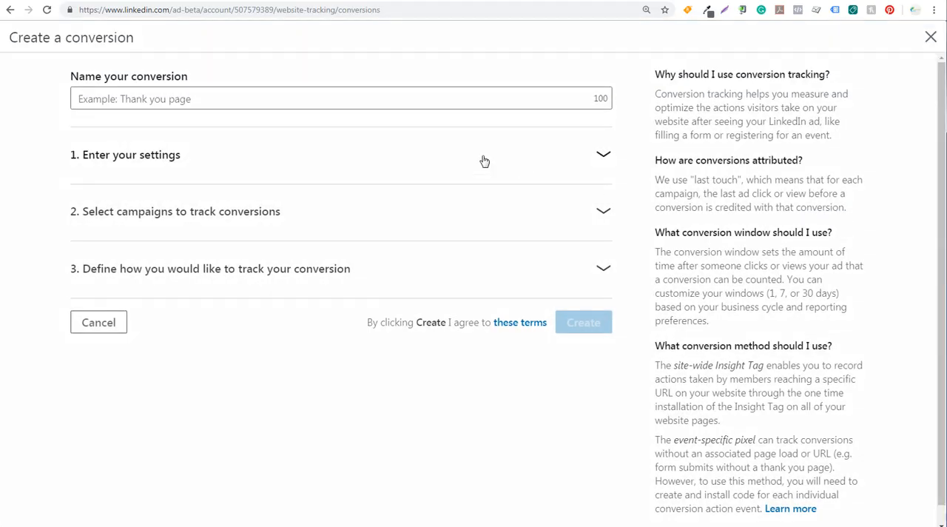
pyautogui.click(288, 101)
pyautogui.write('Sam')
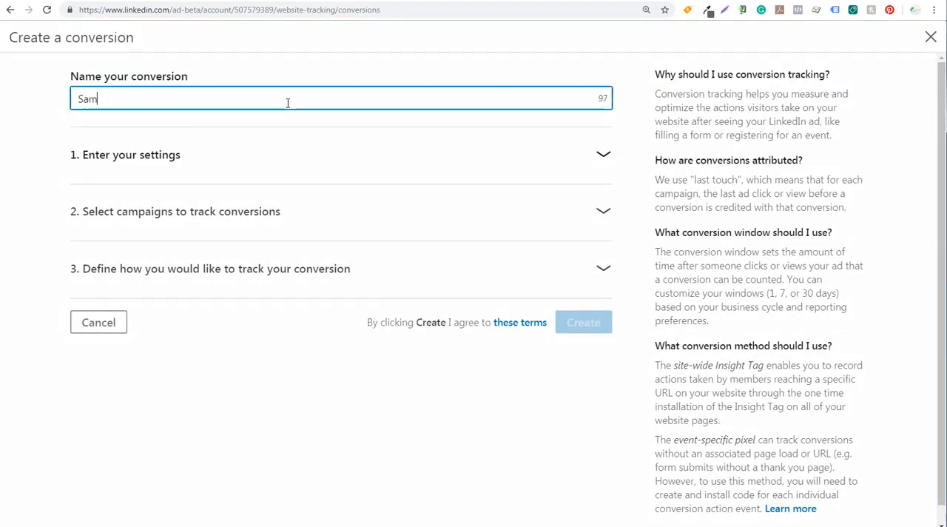
pyautogui.write('ple Event')
# Step: Set the conversion type to Key Page View, leaving its estimated value blank
pyautogui.click(602, 154)
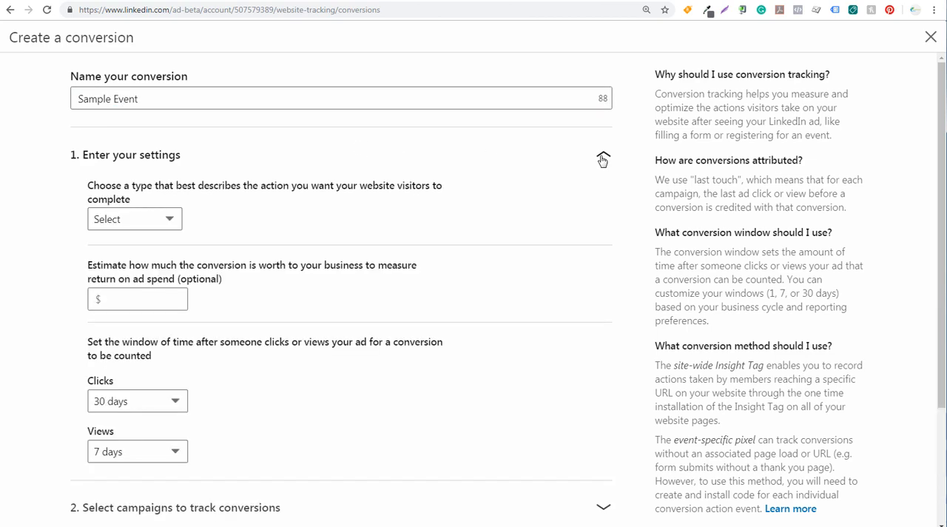
pyautogui.click(154, 218)
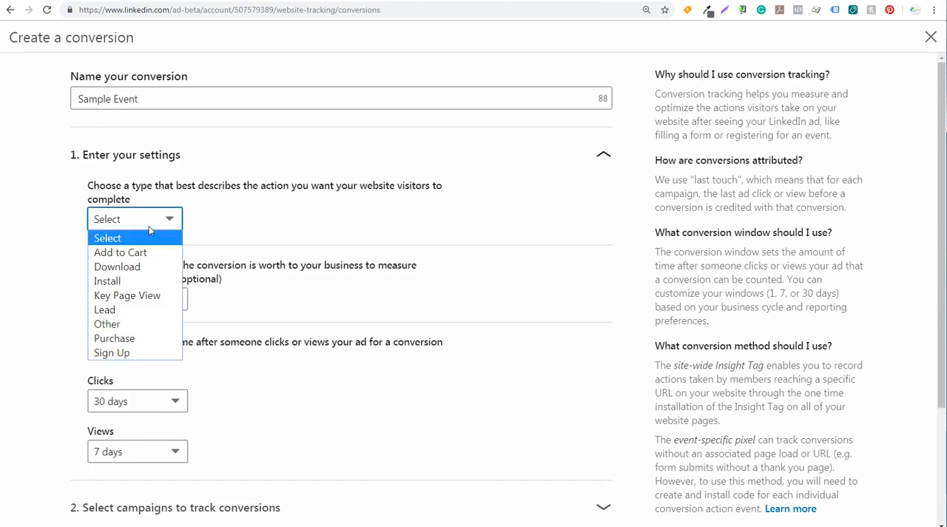
pyautogui.click(130, 296)
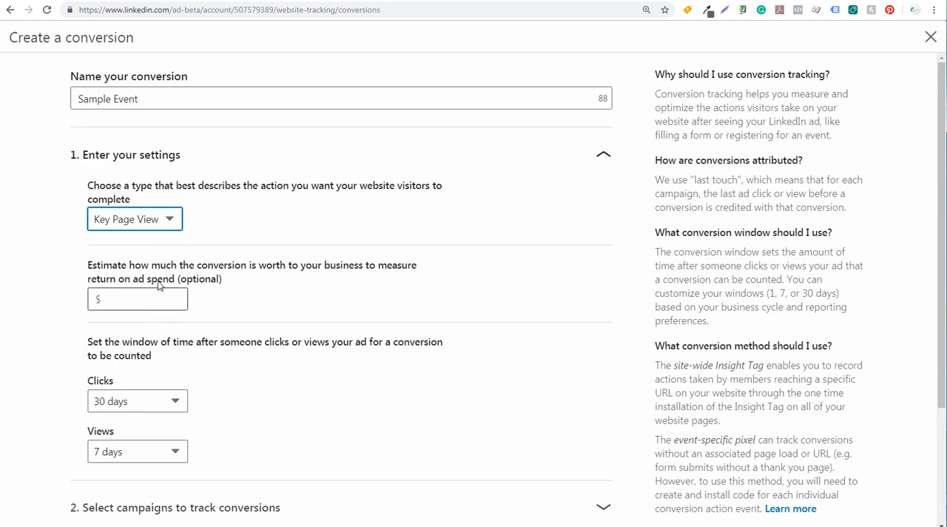
pyautogui.click(169, 299)
pyautogui.scroll(-2, 251, 318)
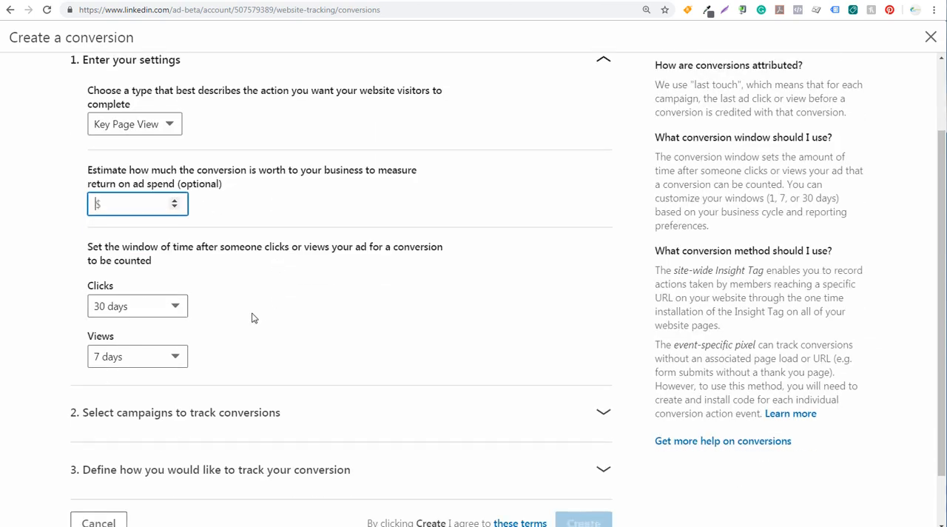
pyautogui.scroll(-1, 429, 295)
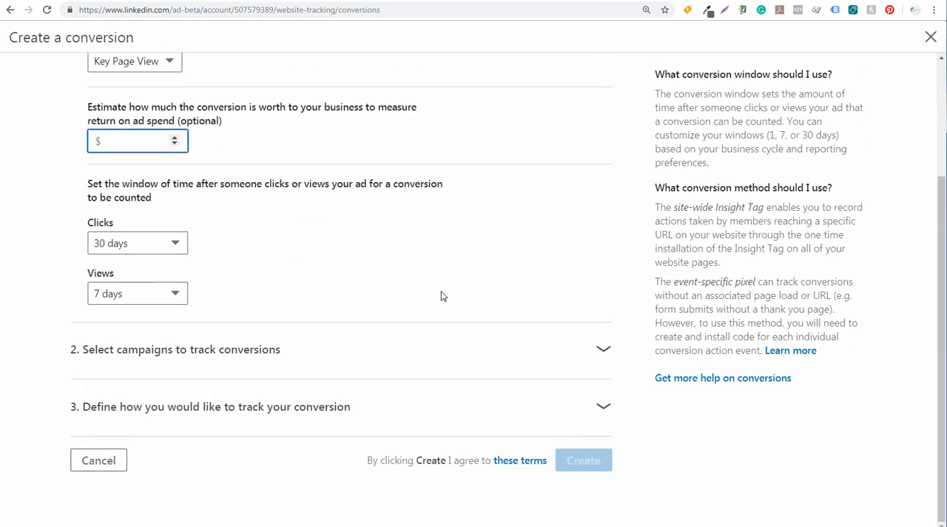
# Step: Select the campaign "Surfside PPC Video Course - Sponsored Content" for conversion tracking and collapse the campaign section
pyautogui.click(604, 348)
pyautogui.scroll(-3, 607, 326)
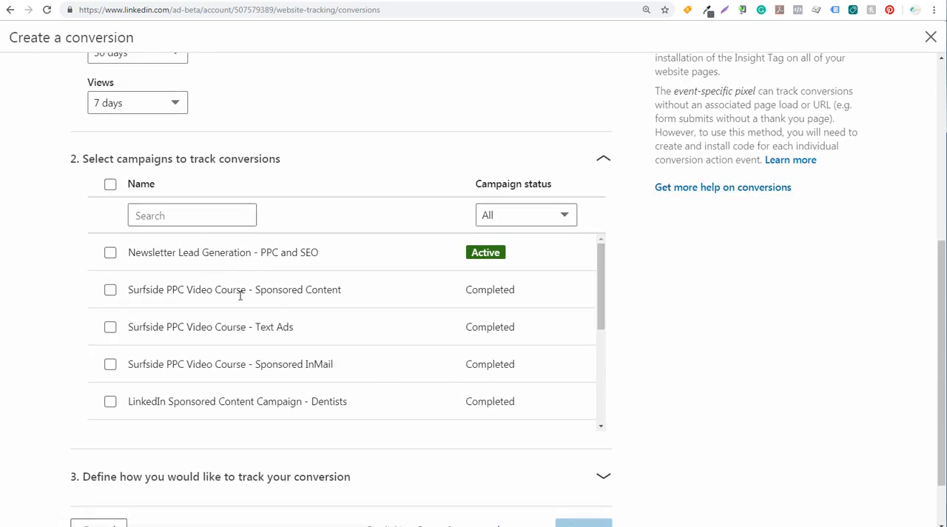
pyautogui.click(109, 289)
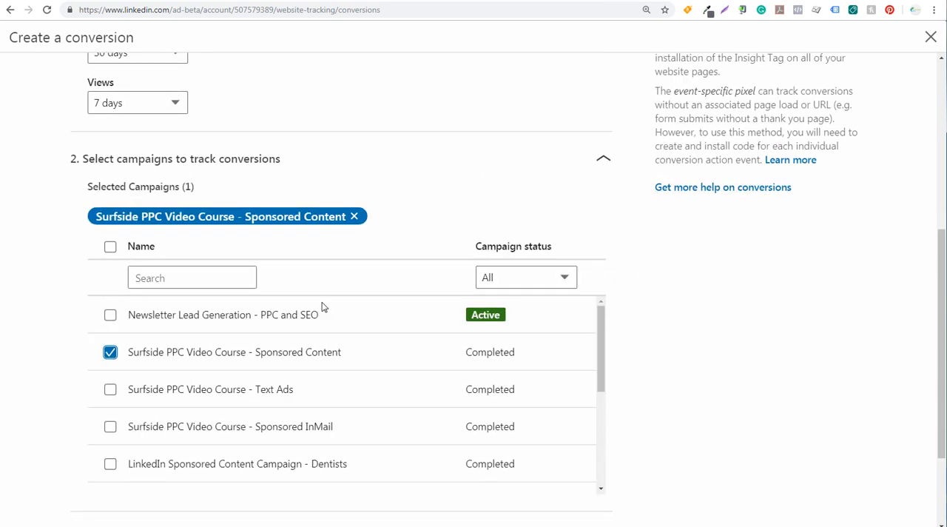
pyautogui.click(601, 172)
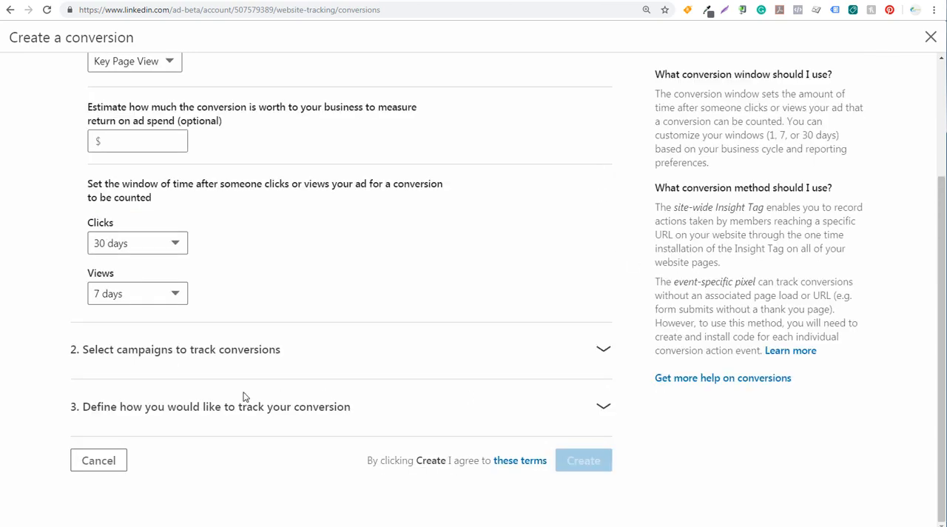
# Step: Track Sample Event with an event-specific pixel and copy the pixel's image code to the clipboard
pyautogui.click(601, 407)
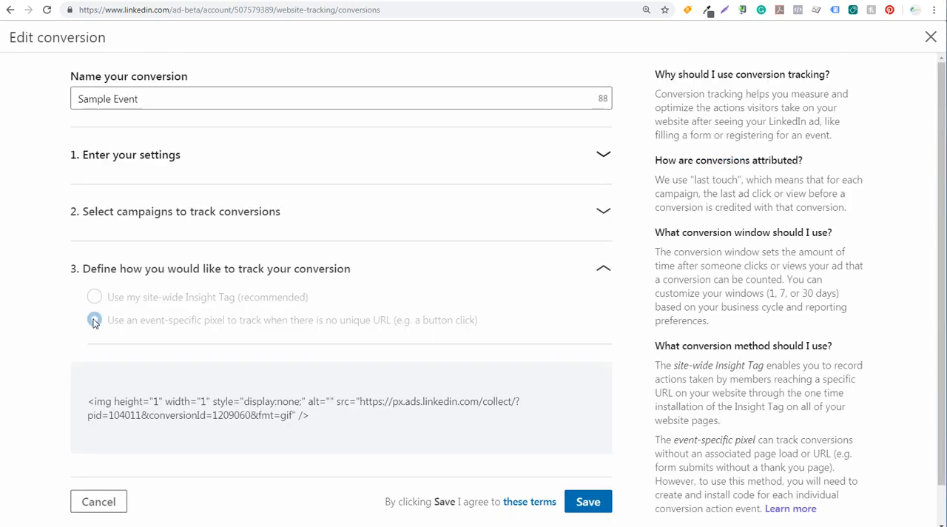
pyautogui.moveTo(127, 418)
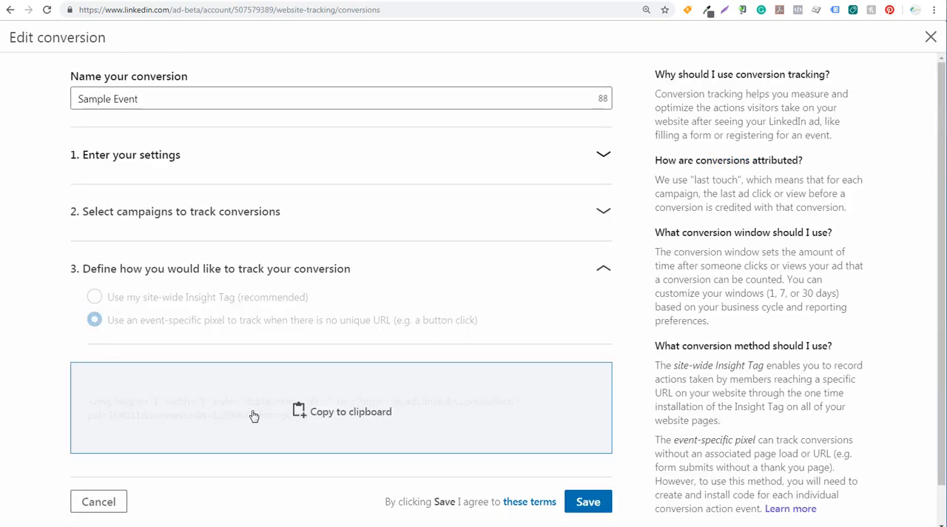
pyautogui.click(292, 420)
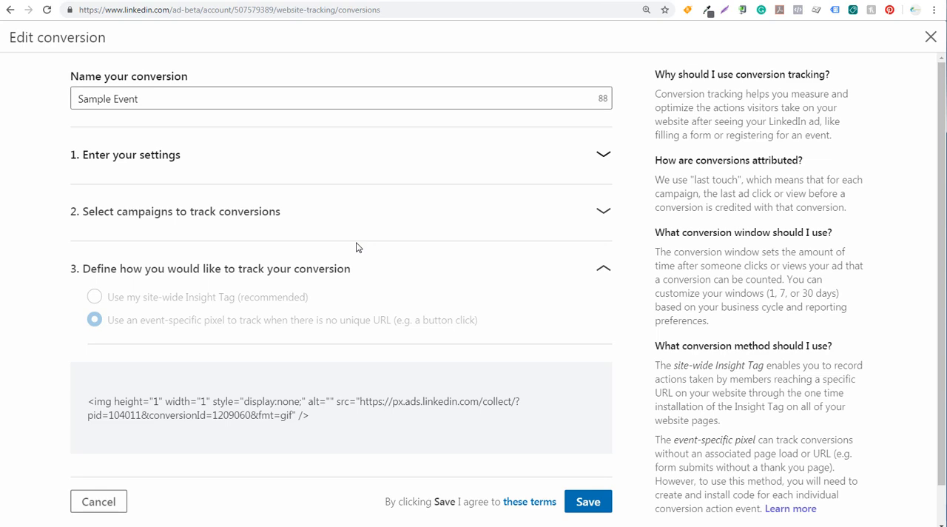
# Step: Switch to the WordPress editor, view the published confirmation page and examine its YouTube subscribe line and button
pyautogui.click(396, 1)
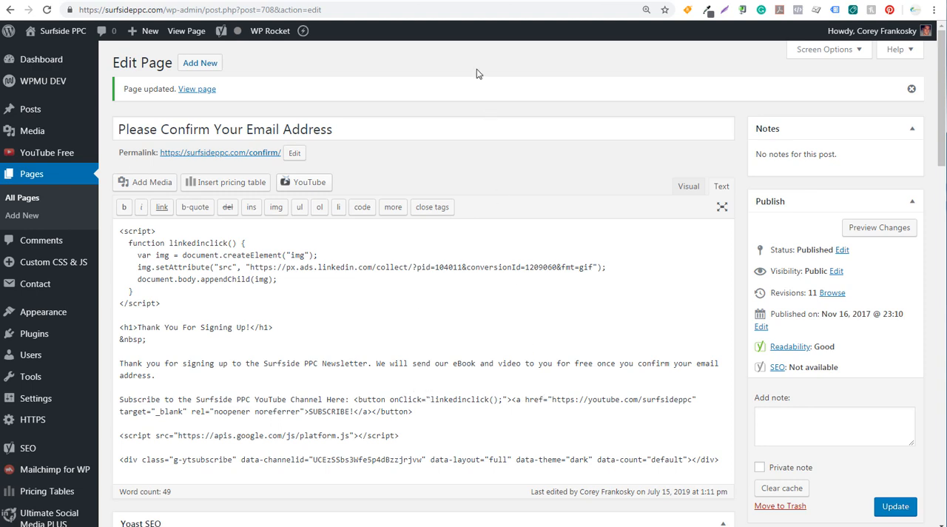
pyautogui.click(197, 89)
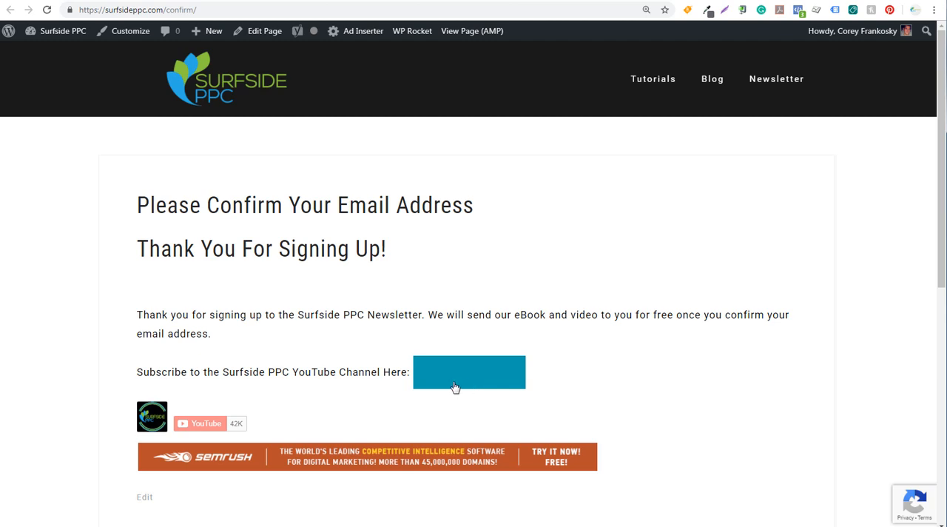
pyautogui.moveTo(144, 374); pyautogui.dragTo(308, 373)
pyautogui.click(325, 374)
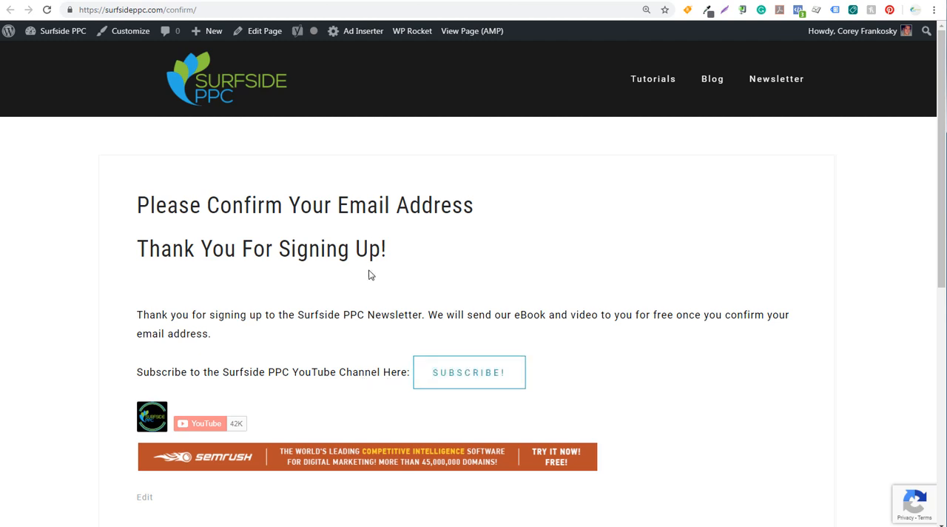
# Step: Return to the confirmation page's editor and paste the pixel's image code on a new line below the closing script tag
pyautogui.click(359, 0)
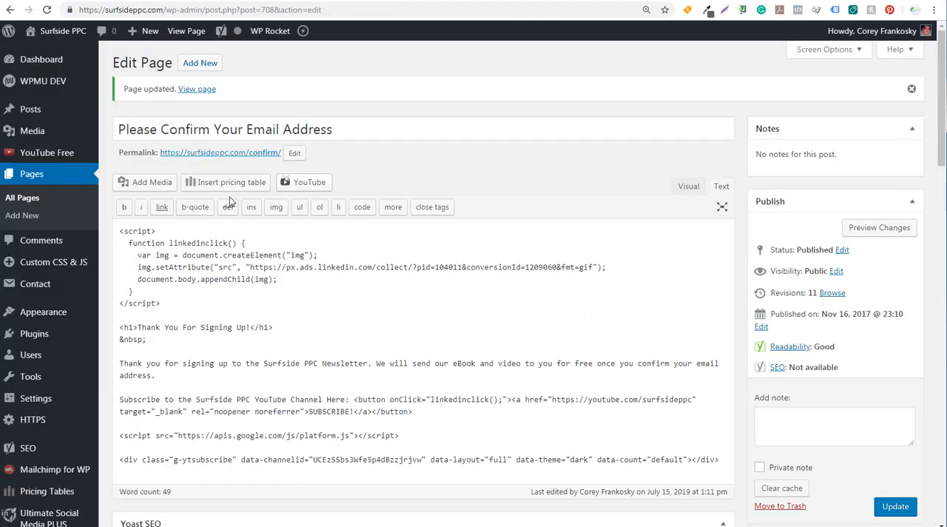
pyautogui.moveTo(117, 231); pyautogui.dragTo(207, 258)
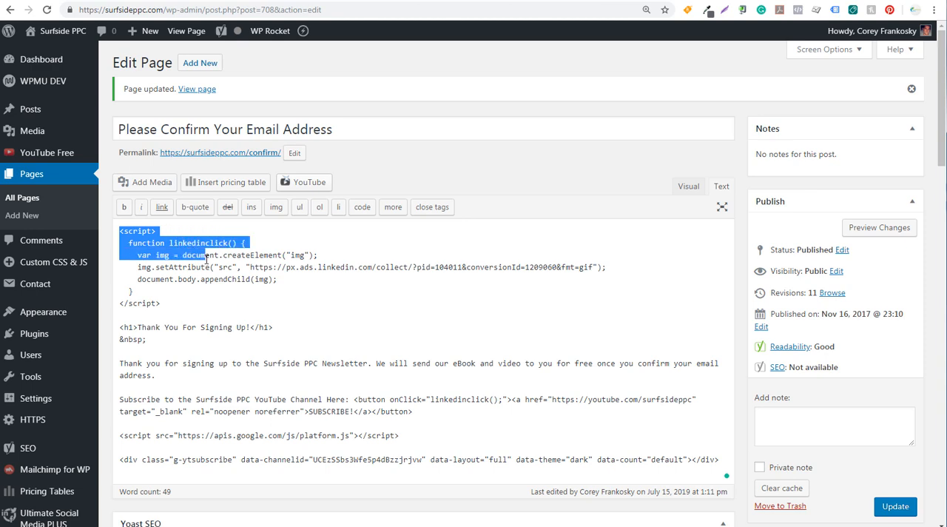
pyautogui.click(216, 301)
pyautogui.press('Return')
pyautogui.press('Return')
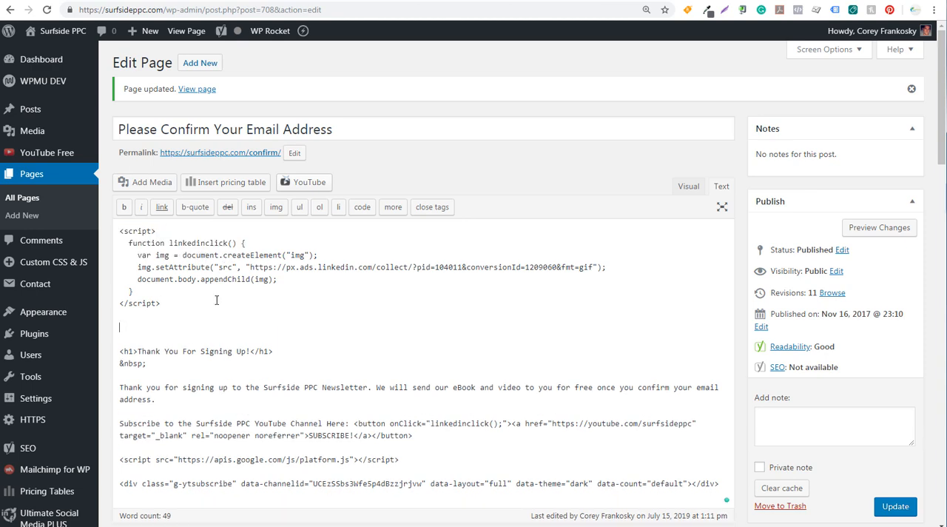
pyautogui.hotkey('ctrl', 'v')
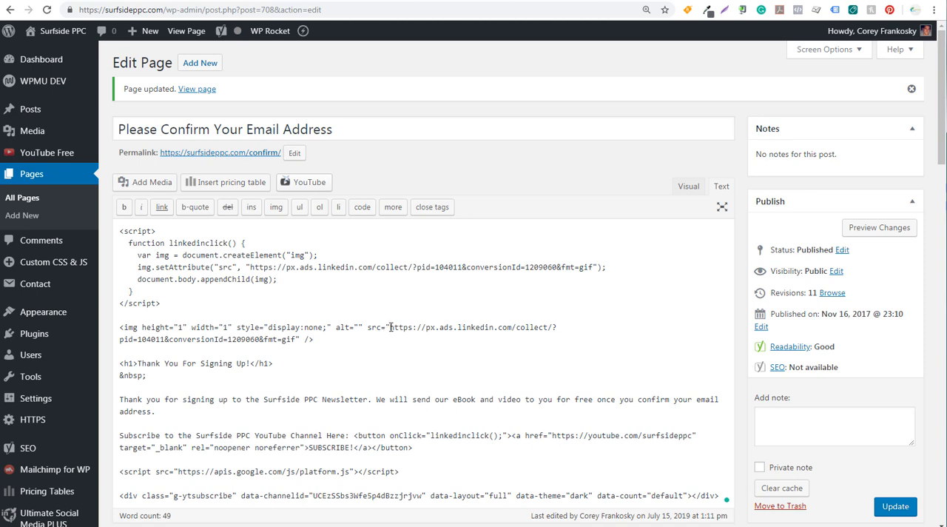
# Step: Copy the pixel's source URL from the pasted image code into the setAttribute line of the linkedinclick function
pyautogui.moveTo(390, 327); pyautogui.dragTo(297, 339)
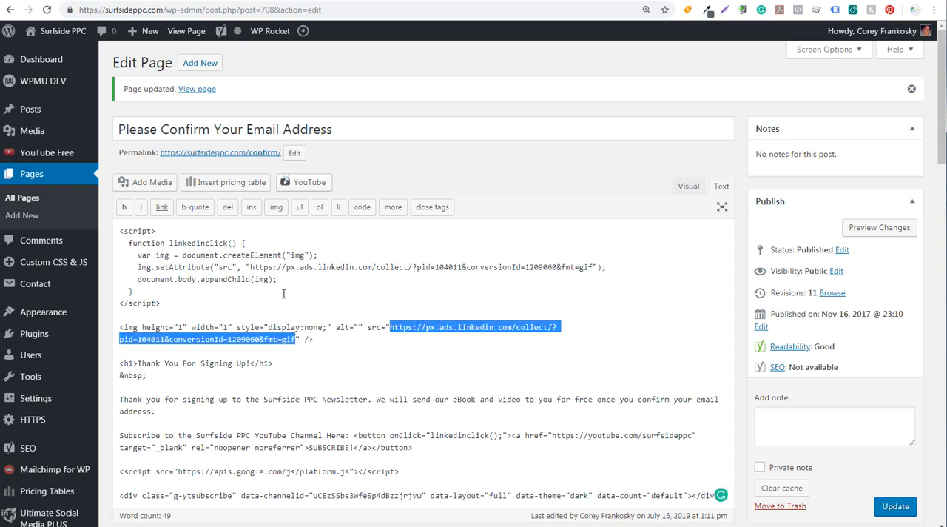
pyautogui.moveTo(252, 267); pyautogui.dragTo(594, 267)
pyautogui.hotkey('ctrl', 'v')
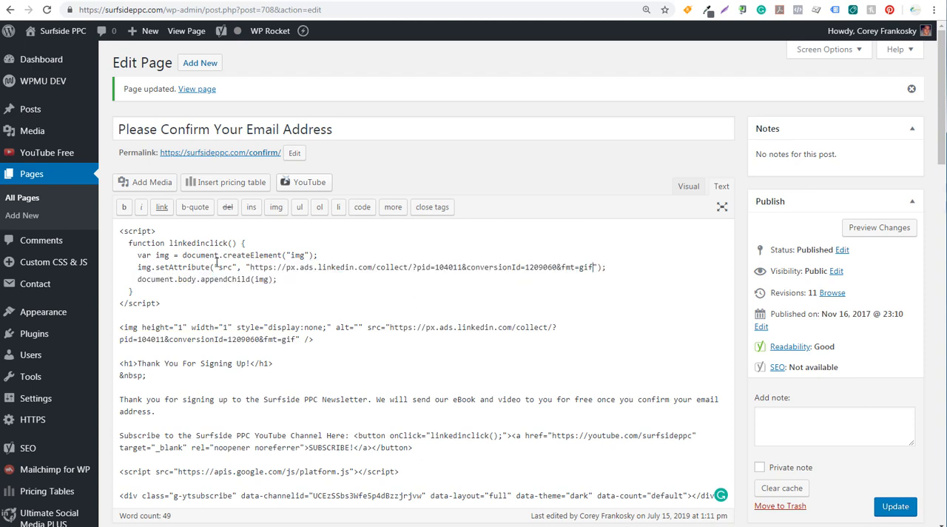
pyautogui.tripleClick(132, 230)
pyautogui.click(133, 245)
pyautogui.moveTo(170, 243); pyautogui.dragTo(226, 242)
pyautogui.click(226, 242)
# Step: Delete the pasted pixel image code and its extra blank lines below the script
pyautogui.moveTo(334, 344); pyautogui.dragTo(117, 327)
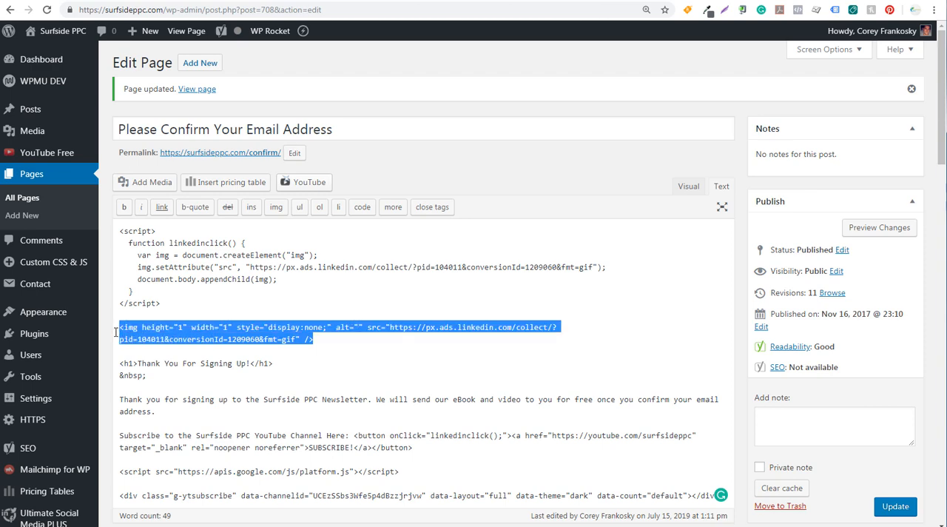
pyautogui.press('BackSpace')
pyautogui.press('BackSpace')
pyautogui.press('BackSpace')
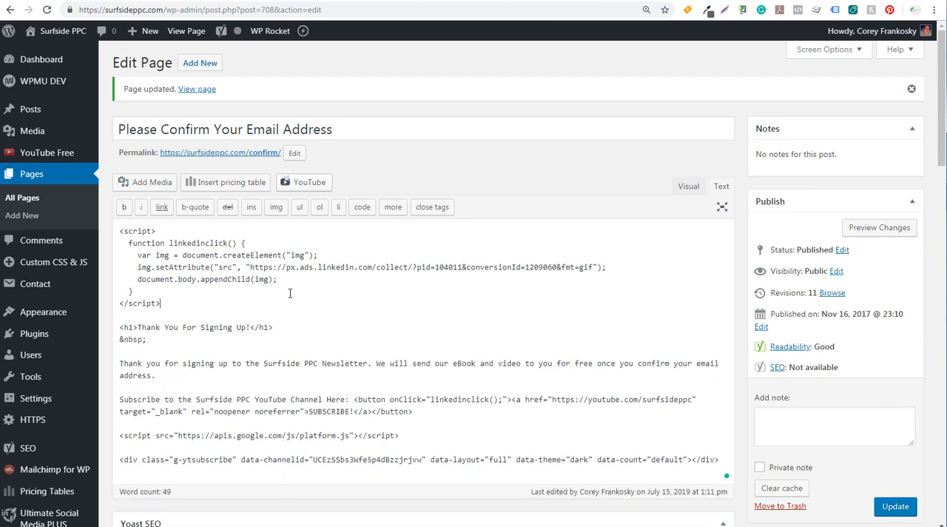
# Step: Examine how the subscribe button's onClick attribute calls linkedinclick and how the button tags wrap the YouTube link
pyautogui.scroll(-2, 290, 294)
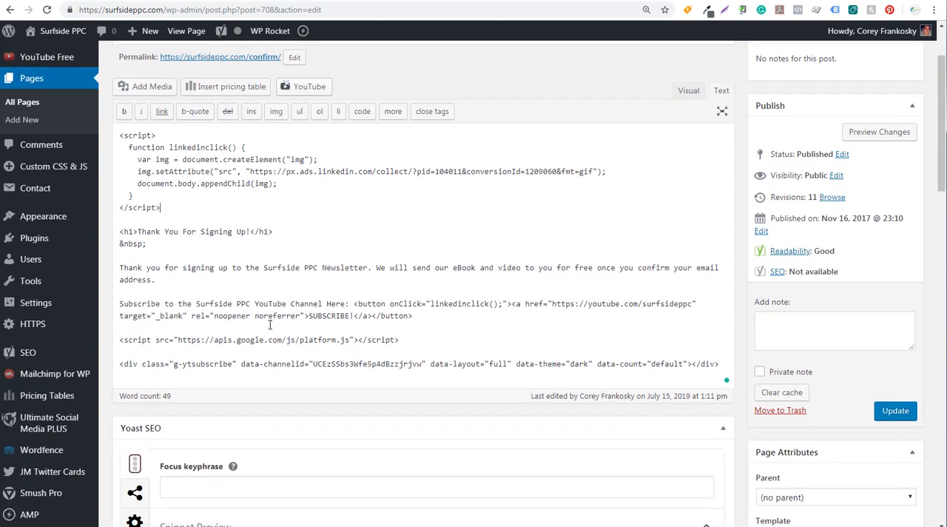
pyautogui.doubleClick(367, 303)
pyautogui.click(388, 306)
pyautogui.moveTo(390, 303); pyautogui.dragTo(486, 303)
pyautogui.click(485, 304)
pyautogui.moveTo(138, 171); pyautogui.dragTo(314, 172)
pyautogui.click(338, 172)
pyautogui.moveTo(355, 303); pyautogui.dragTo(648, 305)
pyautogui.click(517, 307)
pyautogui.click(648, 305)
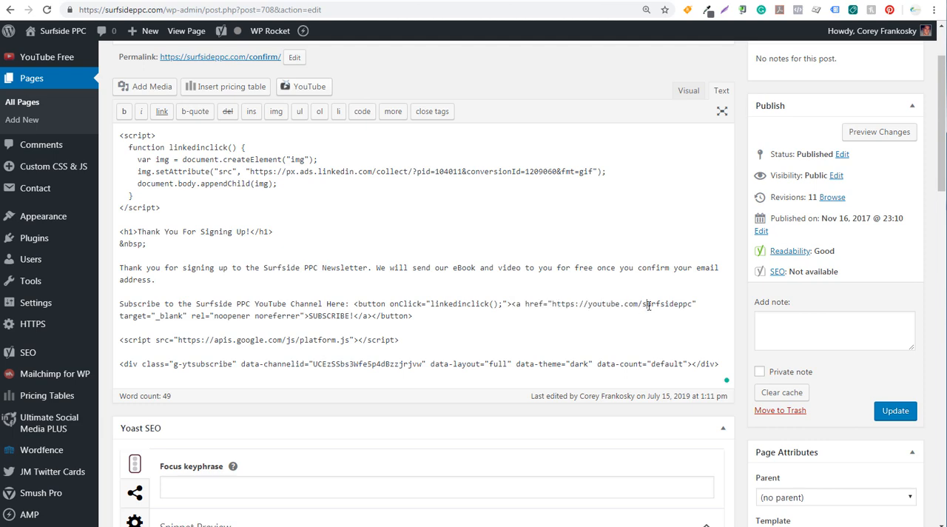
pyautogui.moveTo(355, 316); pyautogui.dragTo(412, 315)
pyautogui.click(370, 315)
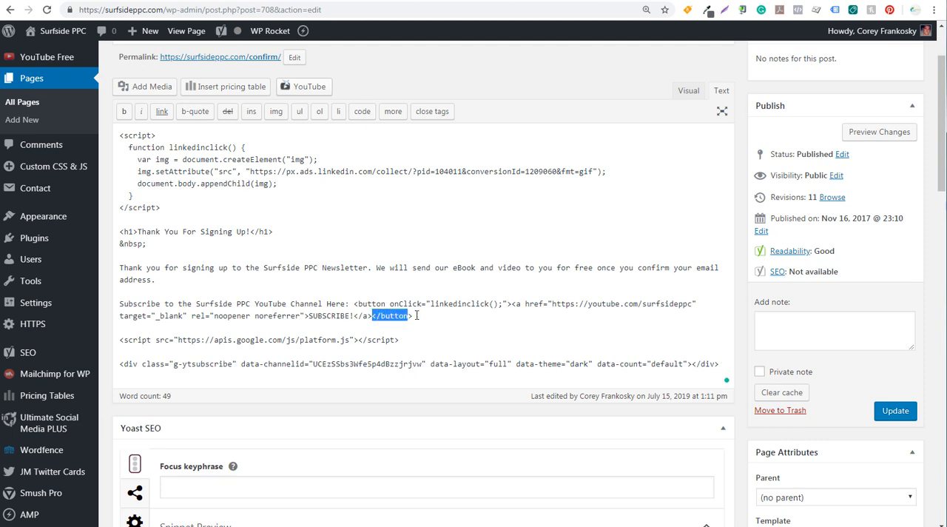
pyautogui.click(417, 315)
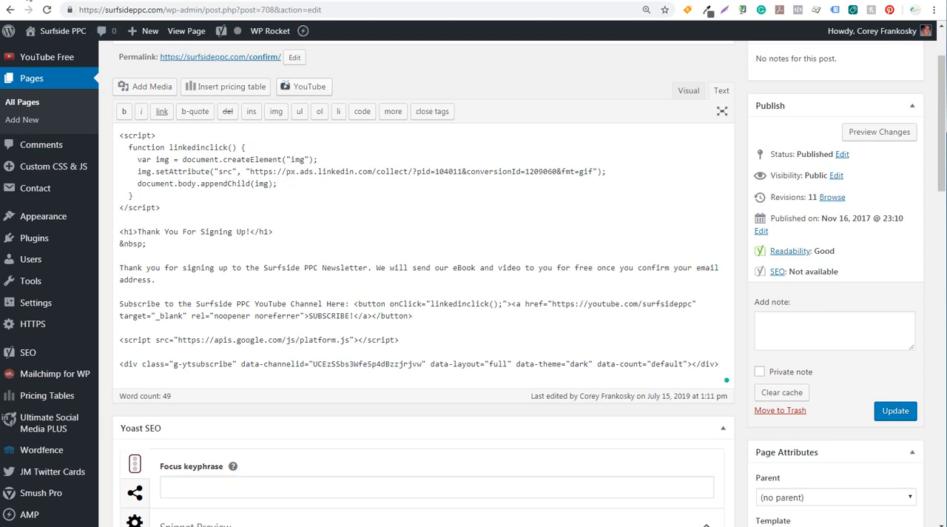
# Step: Switch back to LinkedIn Campaign Manager, collapse the tracking method section and save the Sample Event conversion
pyautogui.click(28, 0)
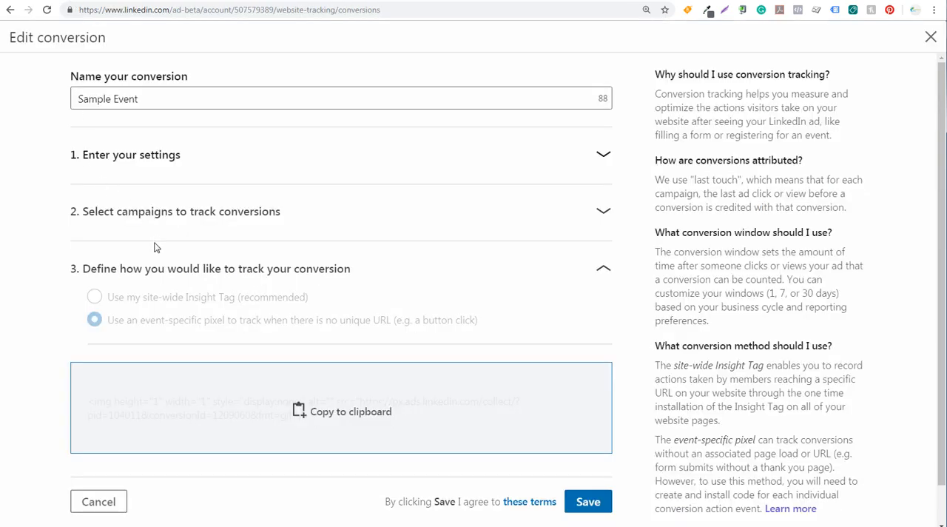
pyautogui.click(603, 270)
pyautogui.click(587, 322)
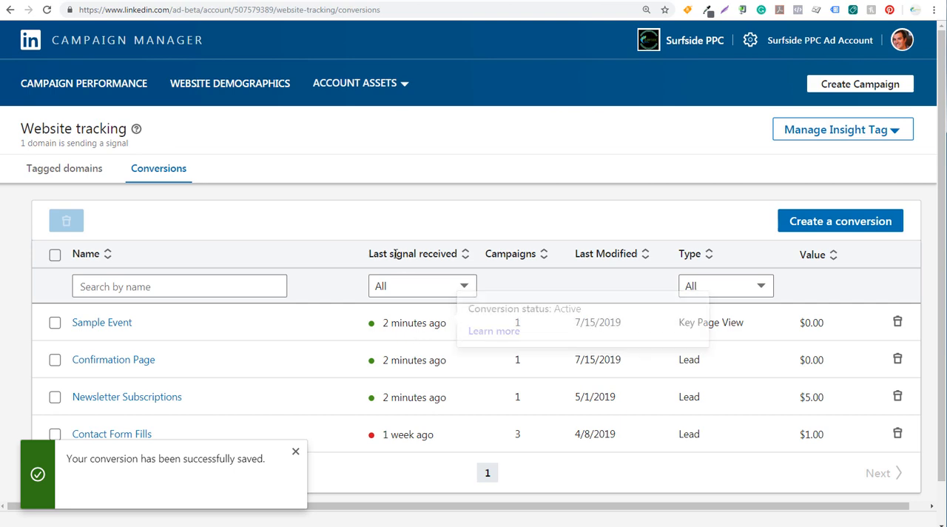
# Step: Check Sample Event's last signal status, test the confirmation page's Subscribe button and return to that page
pyautogui.moveTo(434, 335)
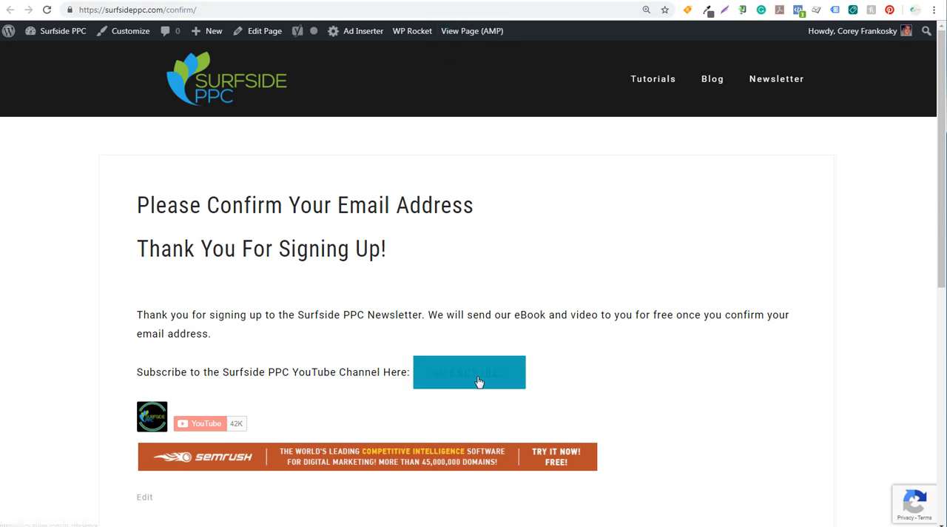
pyautogui.click(475, 382)
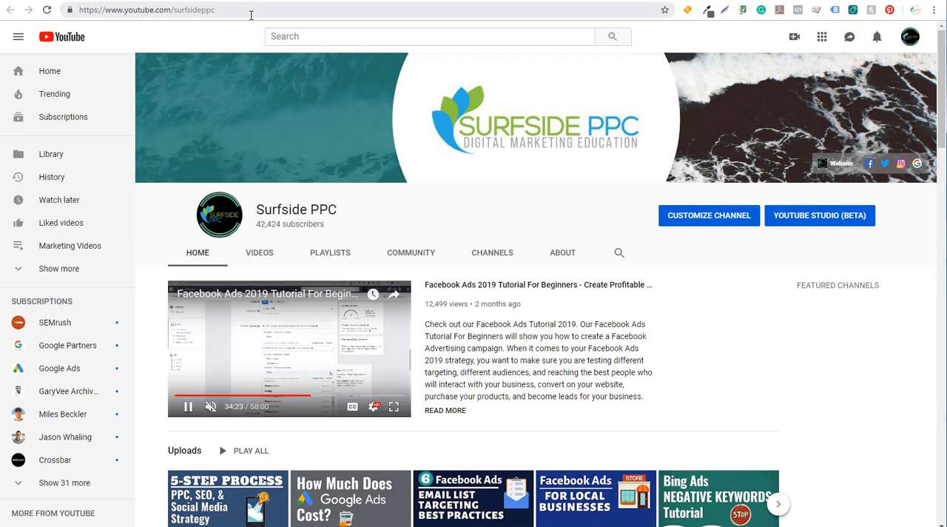
pyautogui.click(416, 1)
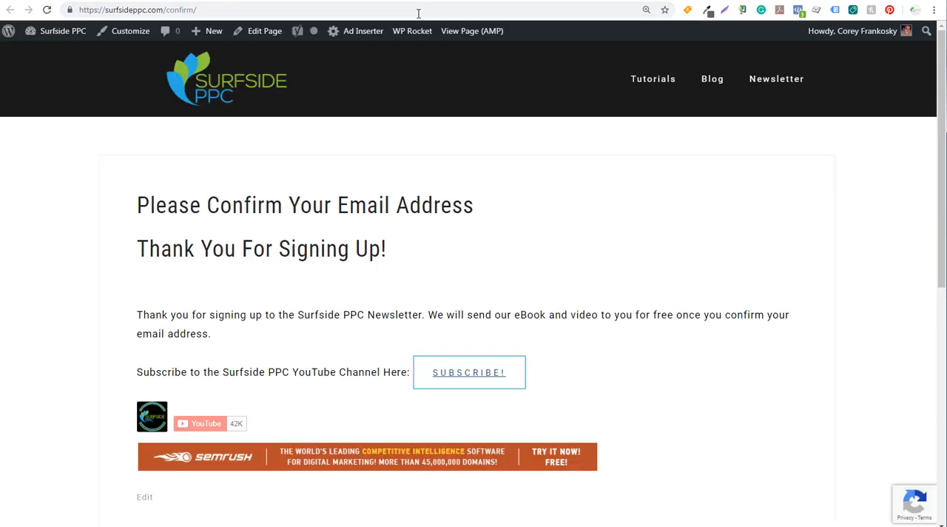
# Step: Inspect the Subscribe button's markup on the confirmation page, and review the linkedinclick script back in the WordPress page editor
pyautogui.rightClick(447, 377)
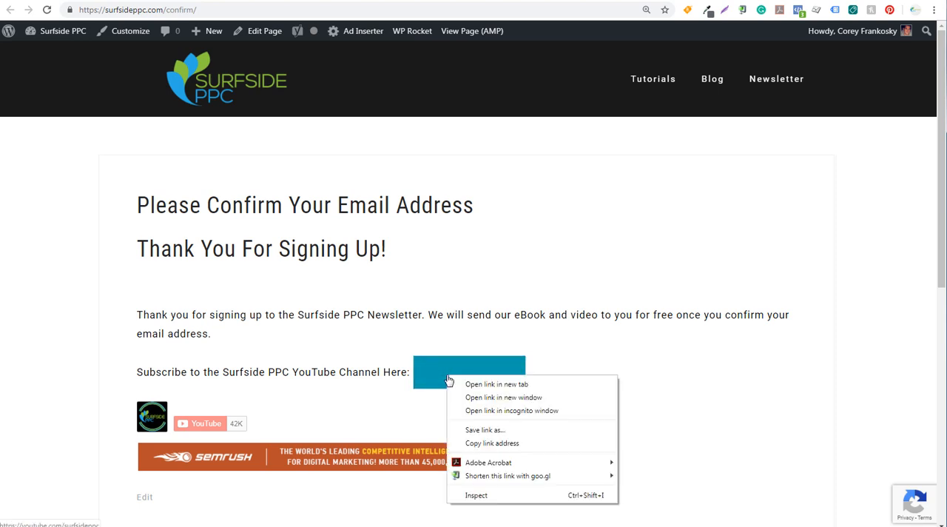
pyautogui.click(483, 495)
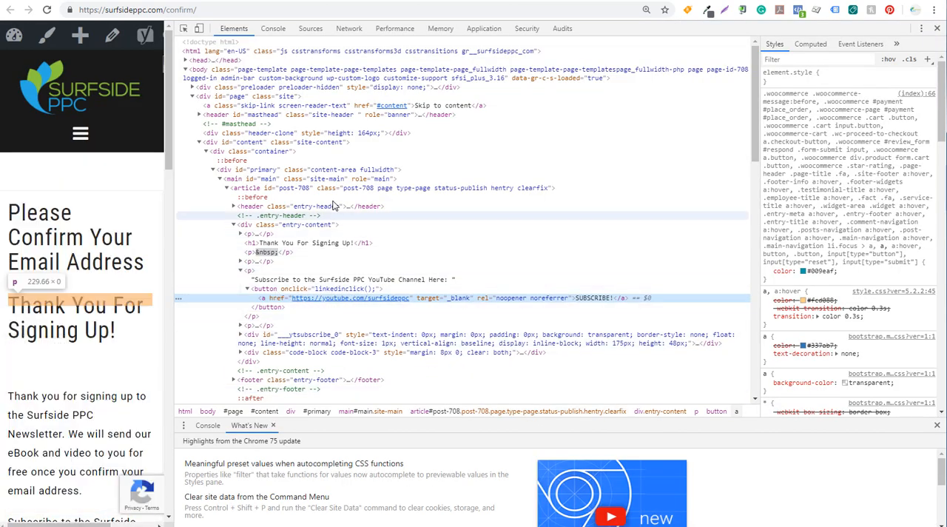
pyautogui.click(372, 1)
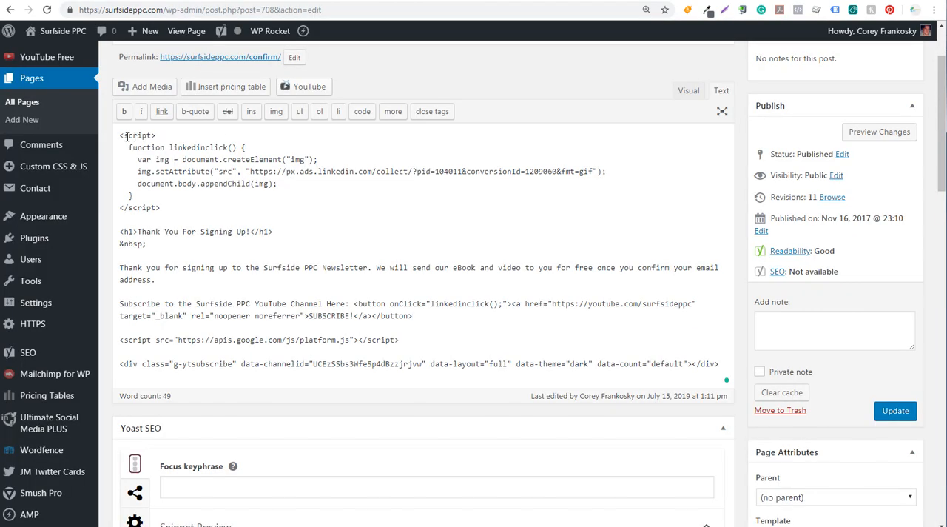
pyautogui.moveTo(115, 135); pyautogui.dragTo(163, 208)
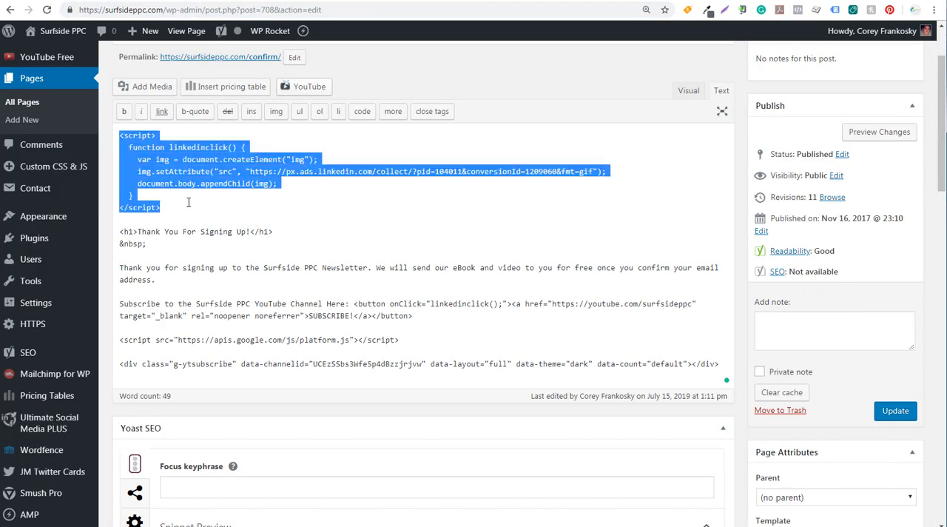
pyautogui.click(283, 205)
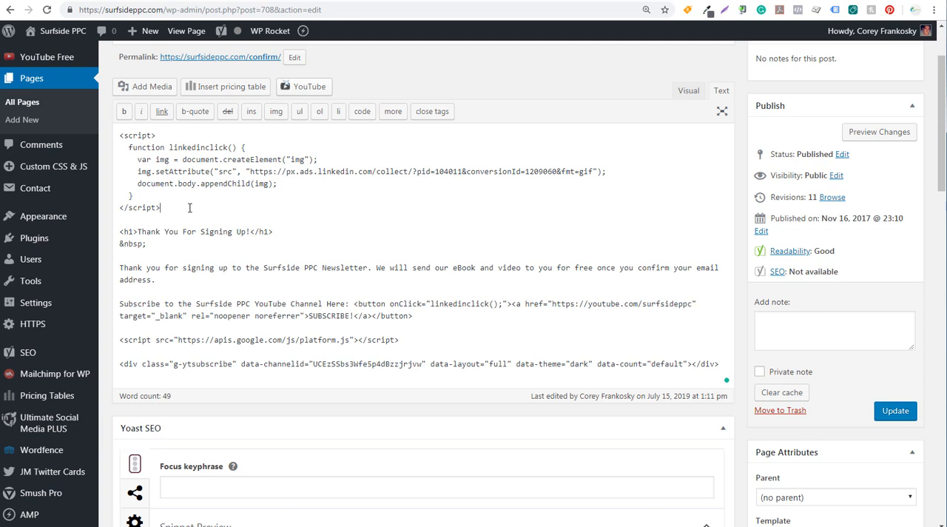
# Step: Delete the linkedinclick script block and the leftover blank lines above the "Thank You For Signing Up!" heading
pyautogui.moveTo(190, 208); pyautogui.dragTo(109, 143)
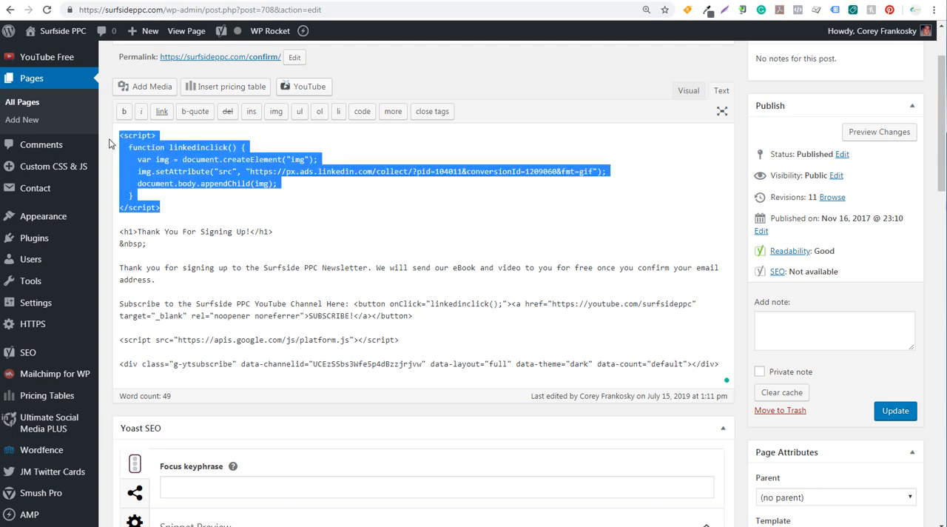
pyautogui.press('BackSpace')
pyautogui.click(117, 161)
pyautogui.press('BackSpace')
pyautogui.press('BackSpace')
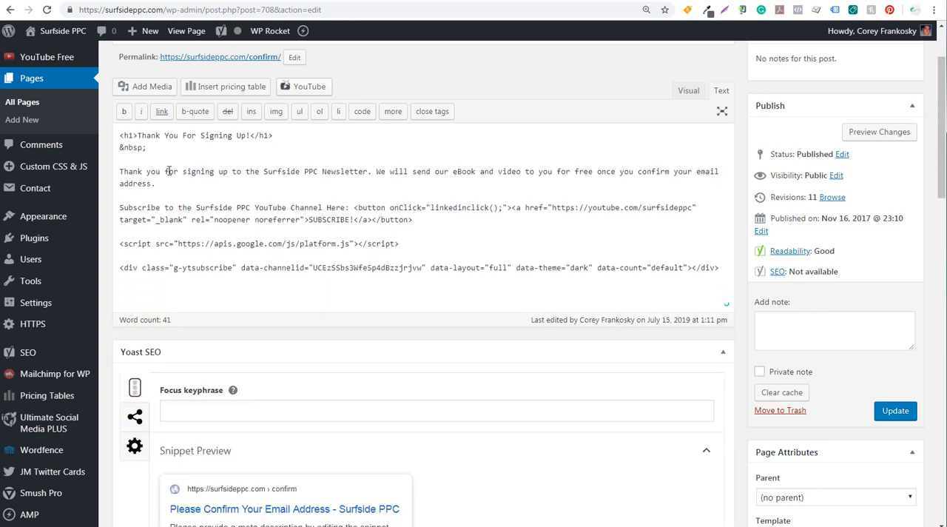
# Step: Remove the opening and closing button tags around the SUBSCRIBE! YouTube link, including the onClick attribute, and update the page
pyautogui.moveTo(511, 207); pyautogui.dragTo(354, 205)
pyautogui.press('BackSpace')
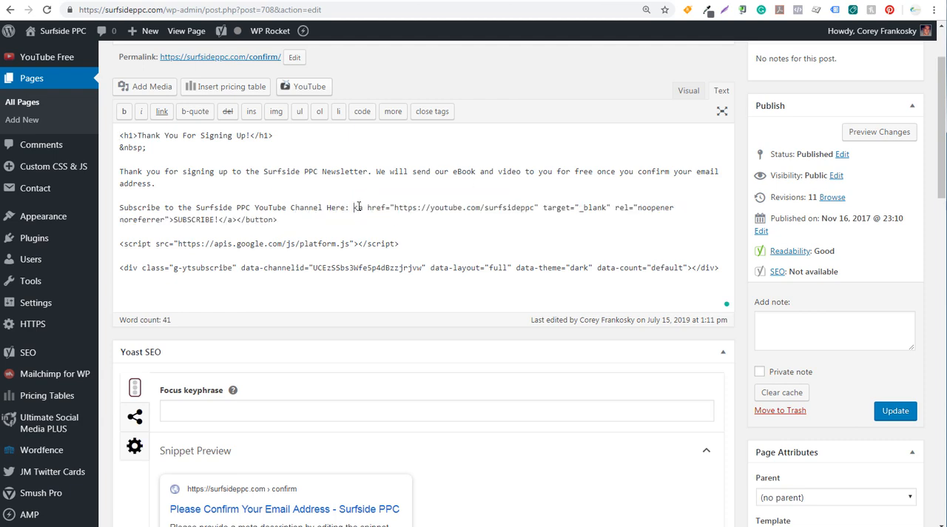
pyautogui.click(362, 217)
pyautogui.moveTo(274, 219); pyautogui.dragTo(235, 219)
pyautogui.press('BackSpace')
pyautogui.click(889, 412)
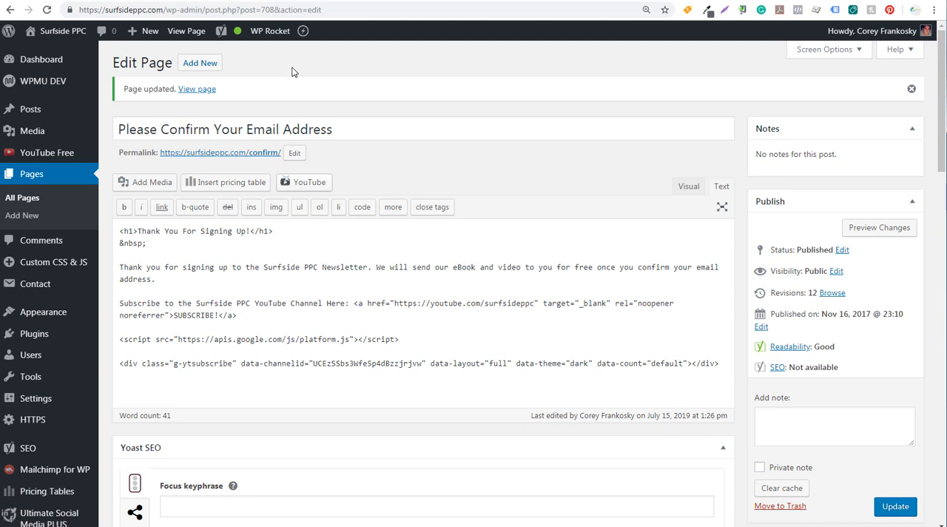
# Step: Switch to Google Tag Manager and create a new tag named "LinkedIn Click" with the Custom Image tag type
pyautogui.hotkey('ctrl', 'Tab')
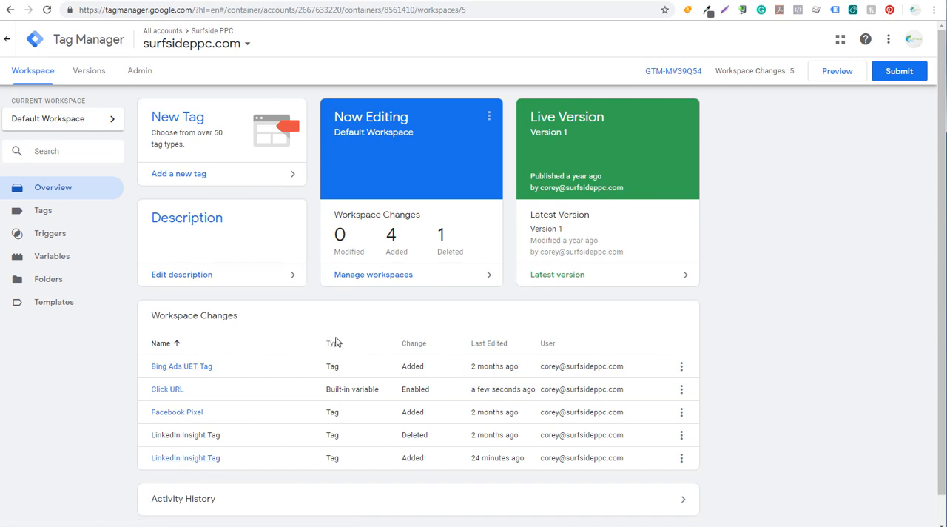
pyautogui.click(201, 130)
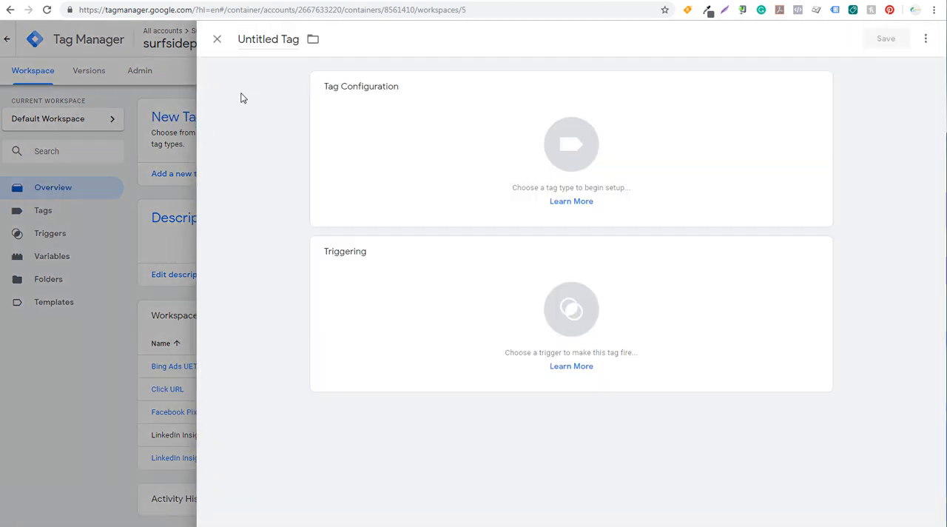
pyautogui.tripleClick(273, 40)
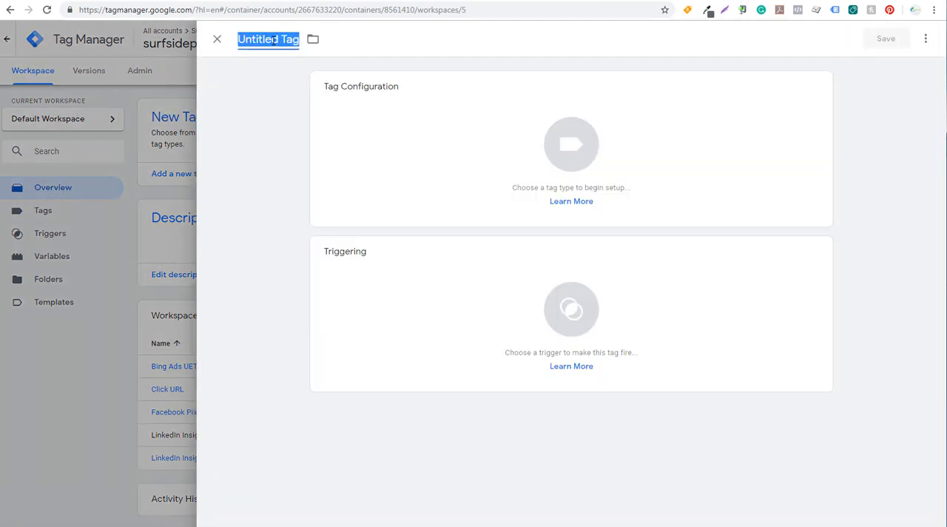
pyautogui.write('LinkedIn Click')
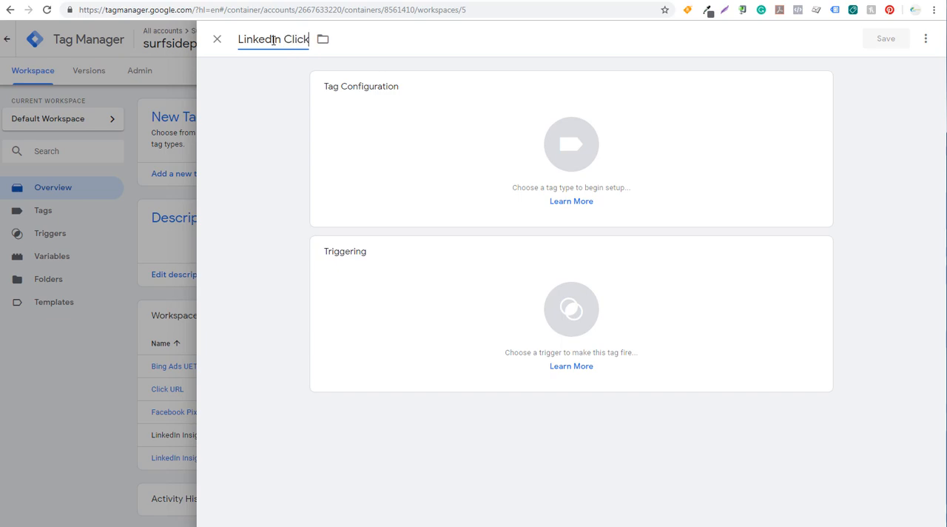
pyautogui.click(278, 113)
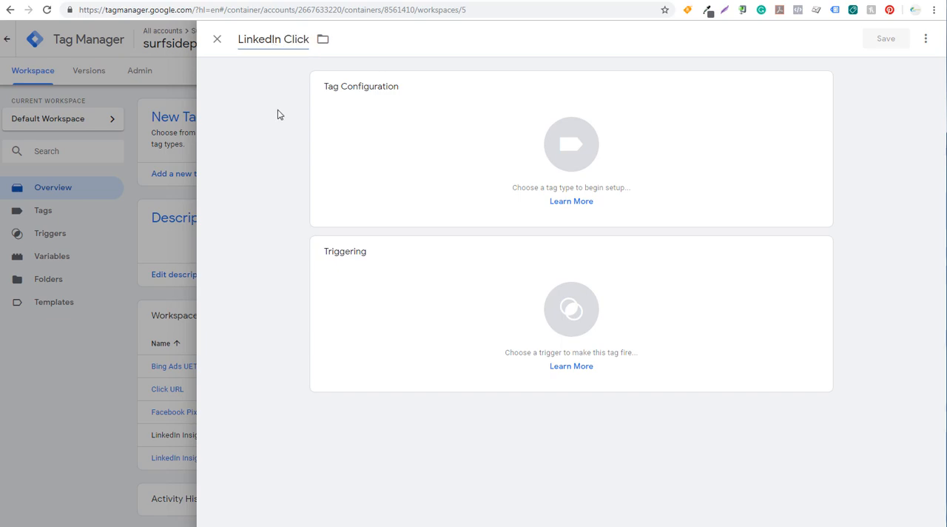
pyautogui.click(475, 137)
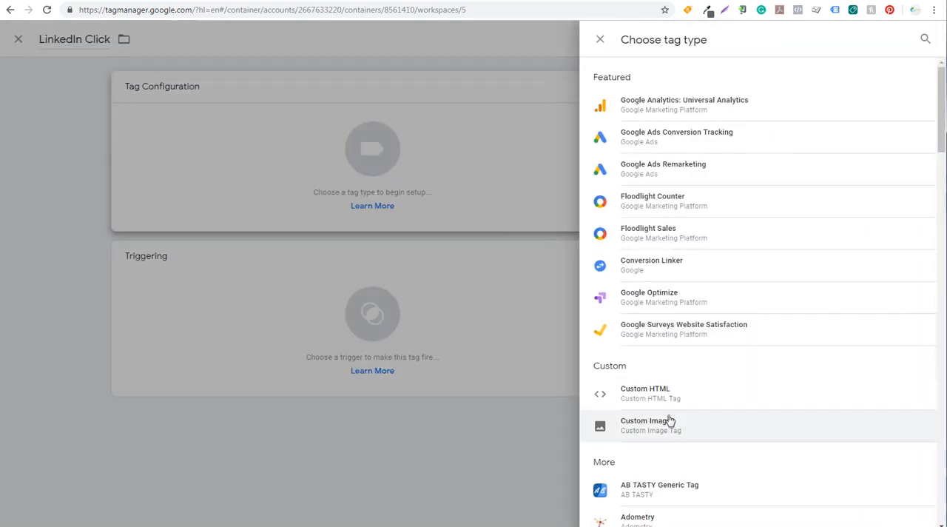
pyautogui.click(690, 427)
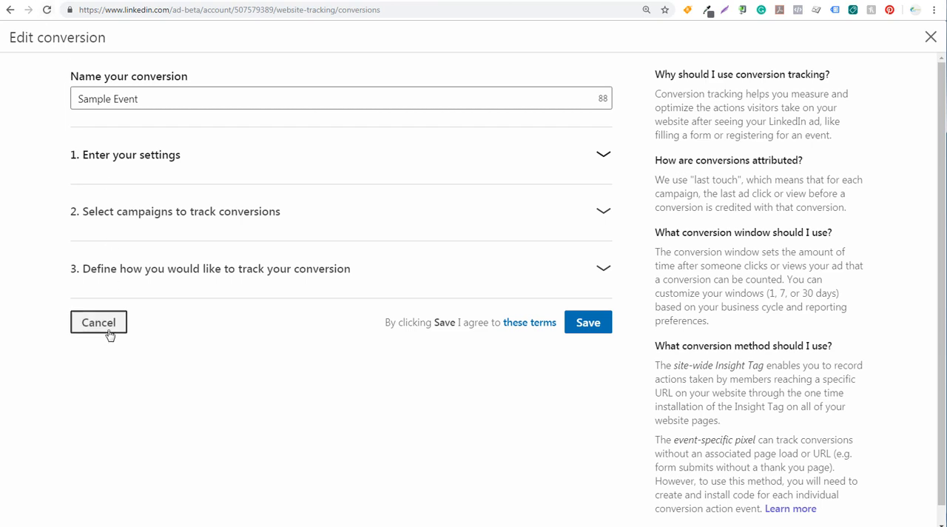
# Step: Switch to LinkedIn Campaign Manager, open the Sample Event conversion's tracking method and copy its event-specific pixel code
pyautogui.click(106, 330)
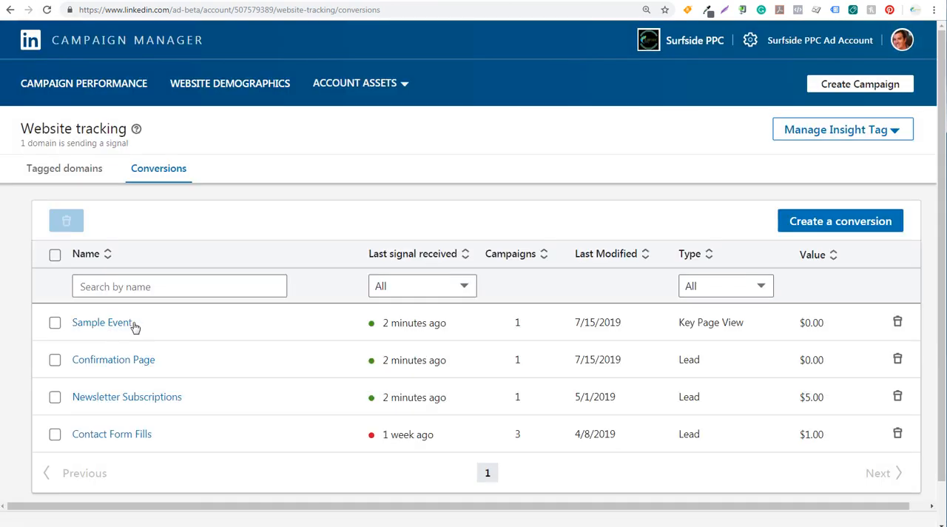
pyautogui.click(103, 325)
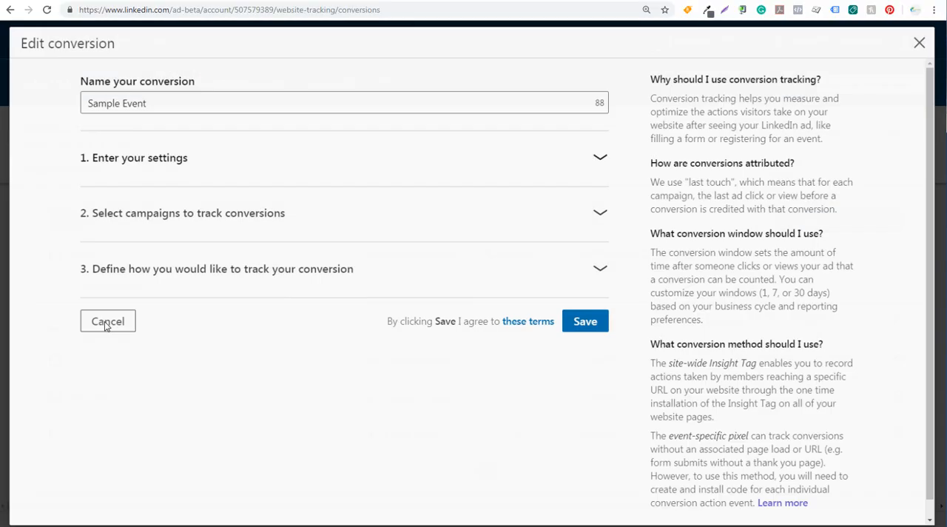
pyautogui.click(496, 275)
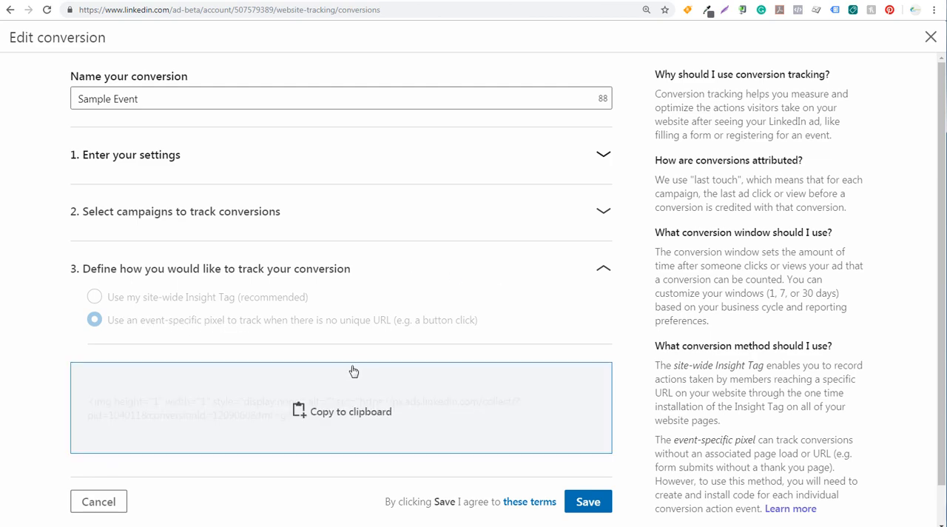
pyautogui.click(383, 414)
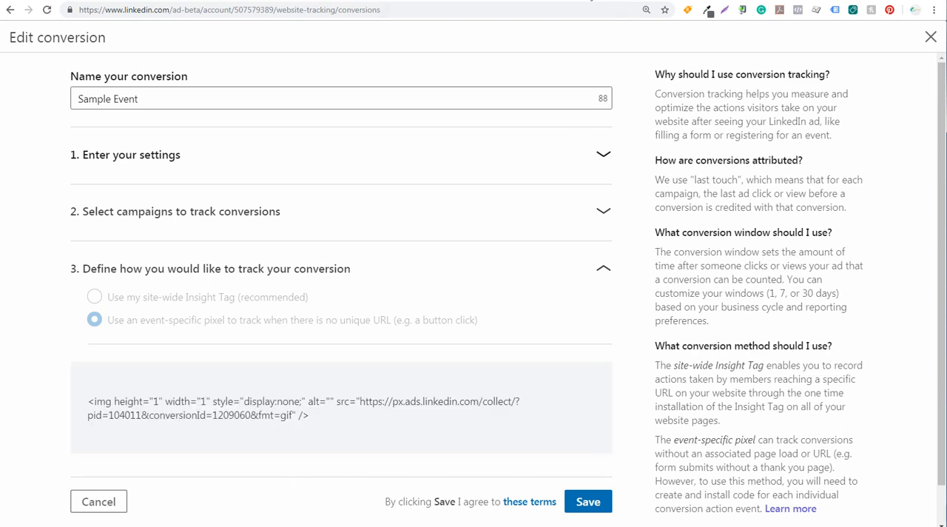
# Step: Back in Tag Manager, paste the pixel code as LinkedIn Click's image URL and trim it to only the px.ads.linkedin.com address
pyautogui.click(589, 0)
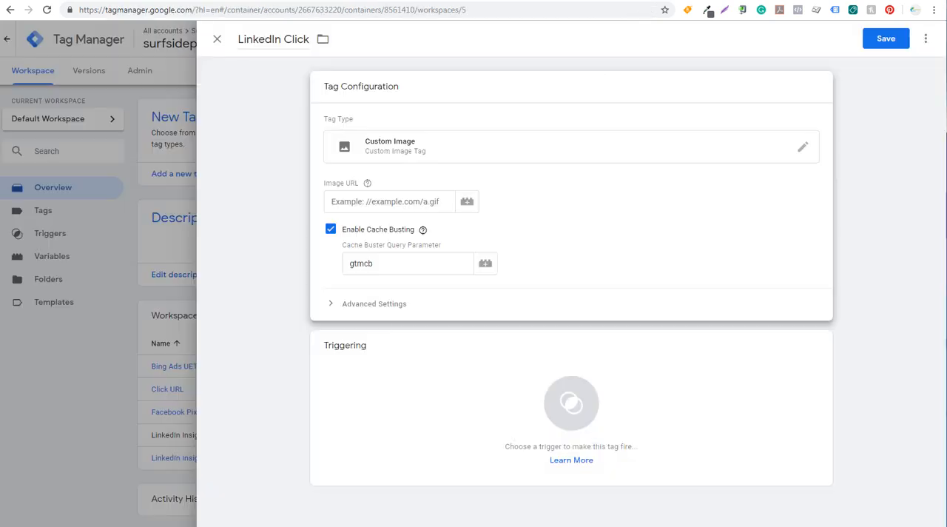
pyautogui.click(376, 203)
pyautogui.hotkey('ctrl', 'v')
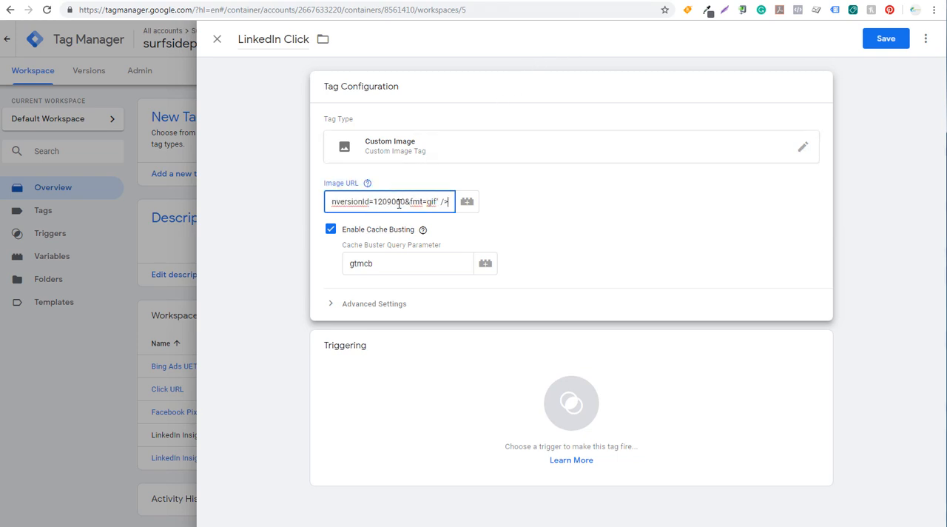
pyautogui.moveTo(438, 202); pyautogui.dragTo(299, 200)
pyautogui.press('BackSpace')
pyautogui.click(358, 201)
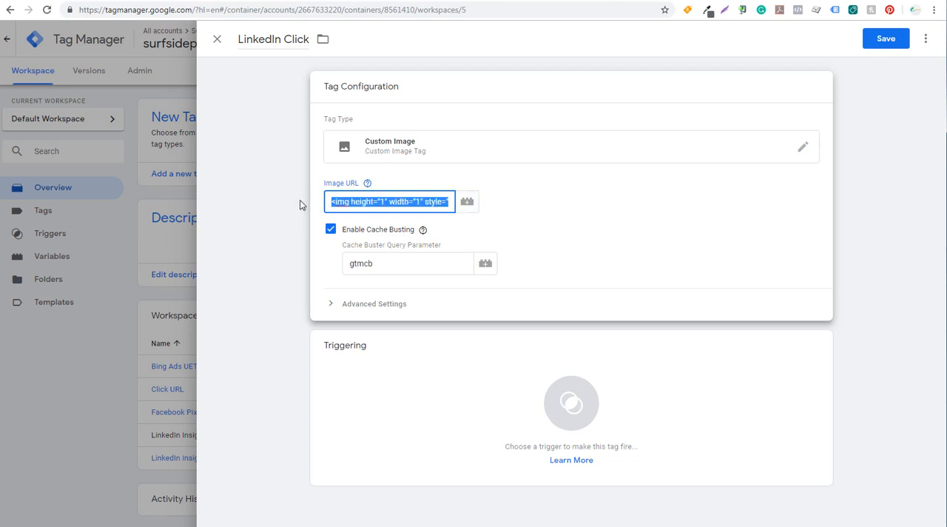
pyautogui.press('BackSpace')
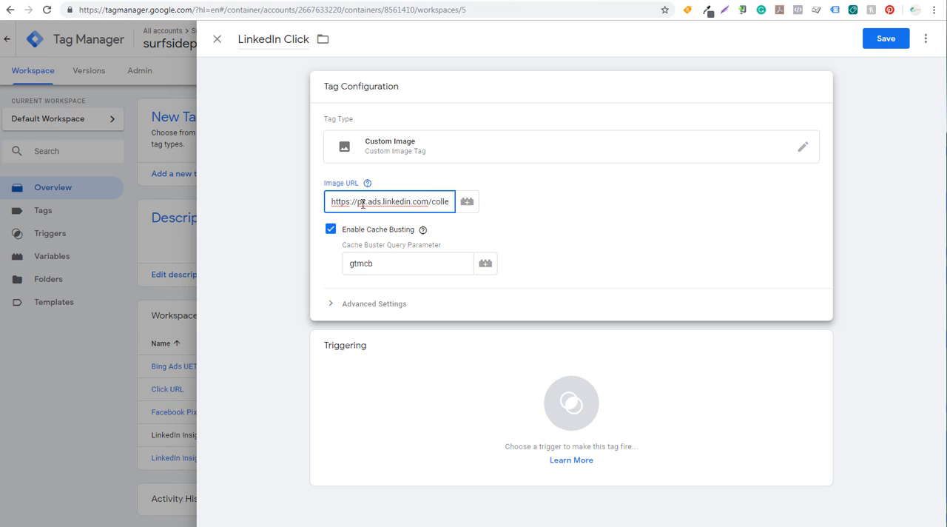
pyautogui.moveTo(379, 201); pyautogui.dragTo(447, 207)
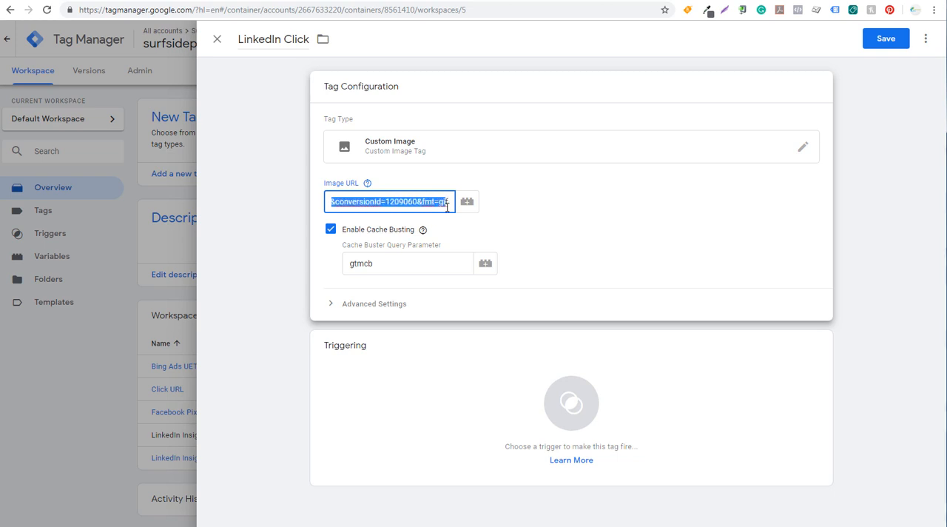
pyautogui.click(448, 206)
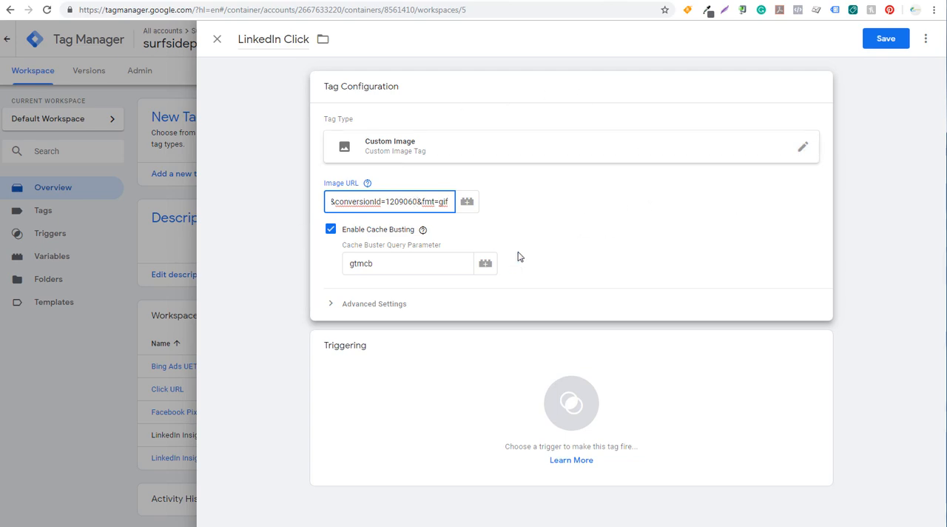
pyautogui.click(900, 259)
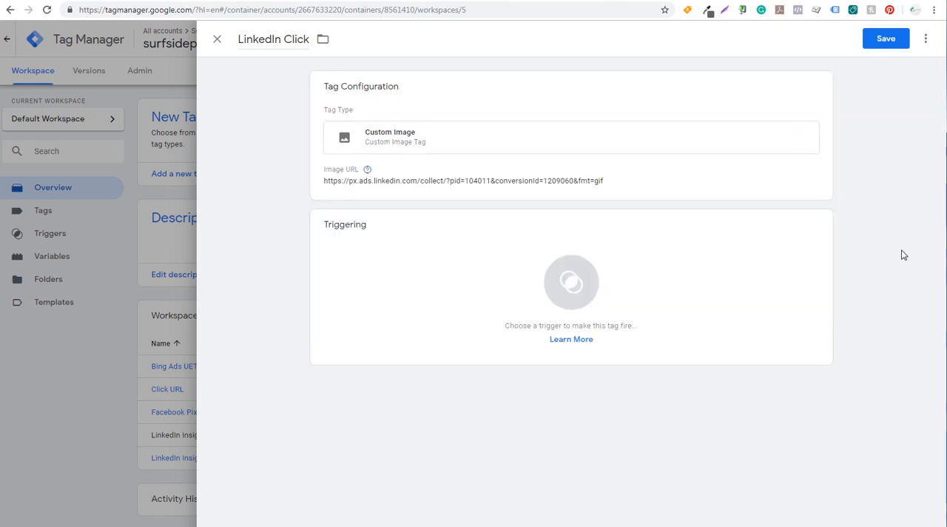
# Step: Add a new Click - Just Links trigger to the tag, with Wait for Tags and Check Validation enabled
pyautogui.click(466, 259)
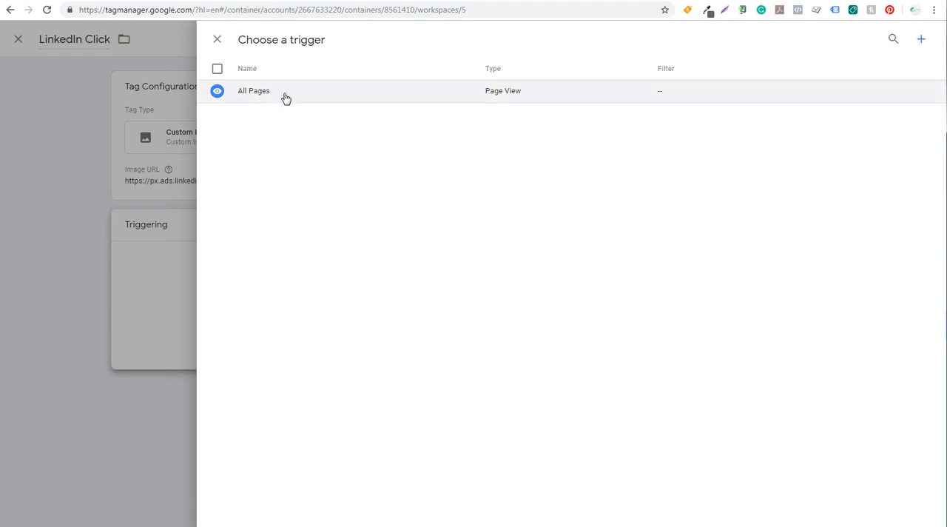
pyautogui.click(921, 41)
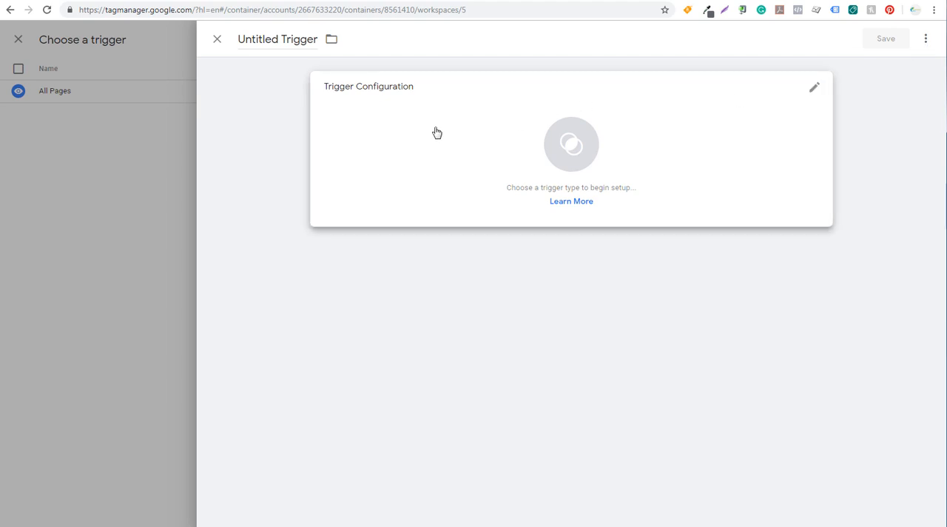
pyautogui.click(475, 153)
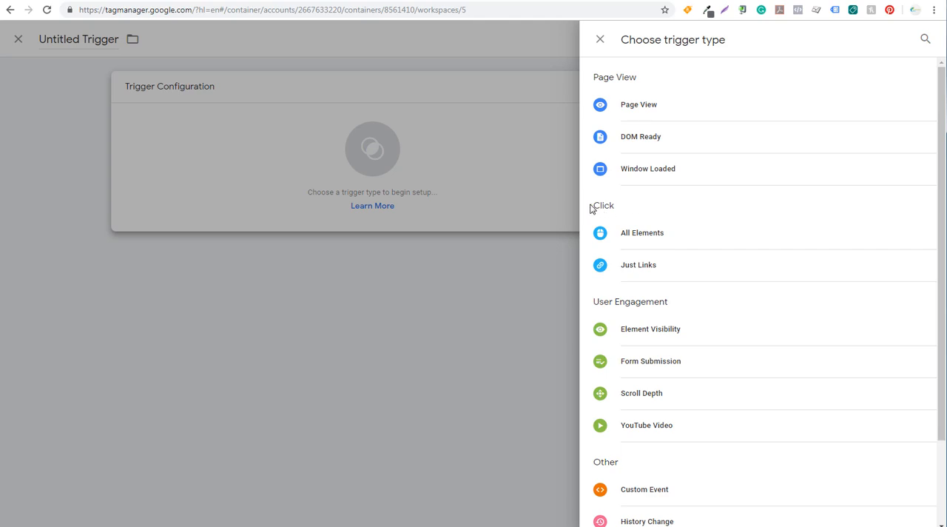
pyautogui.click(645, 270)
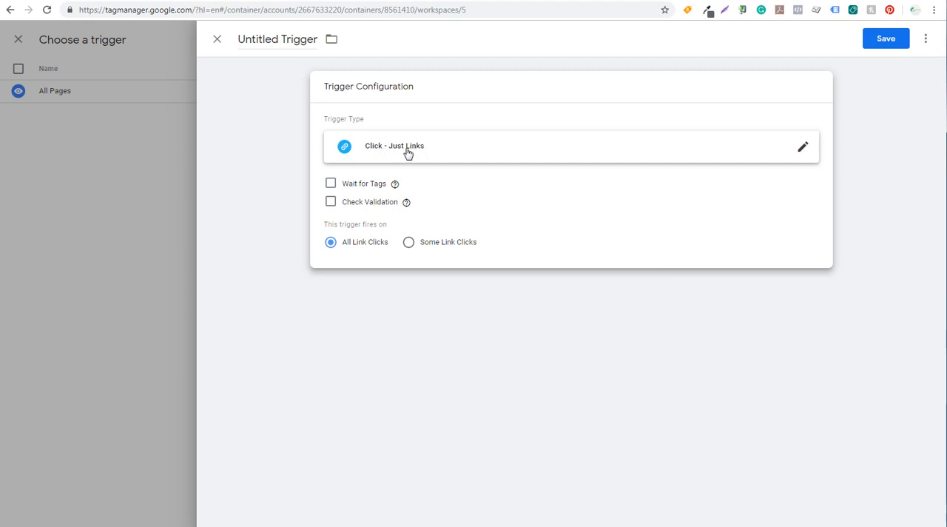
pyautogui.click(331, 184)
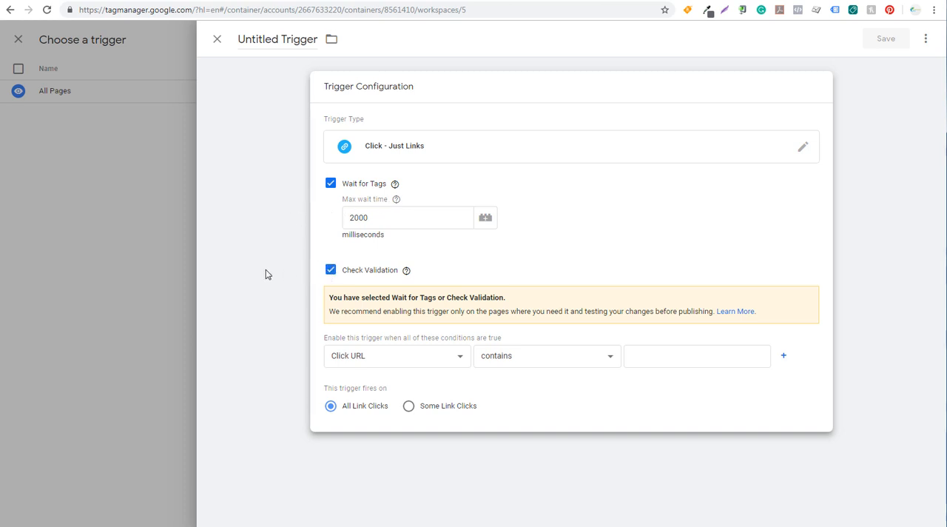
pyautogui.click(267, 274)
pyautogui.click(383, 216)
# Step: Set the trigger's enabling condition to Click URL contains youtube.com/surfsideppc
pyautogui.click(441, 359)
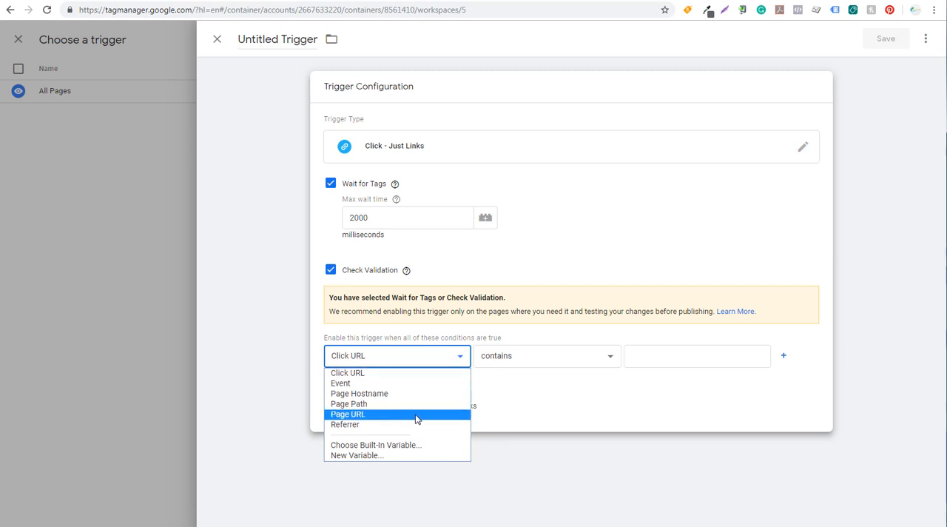
pyautogui.click(392, 375)
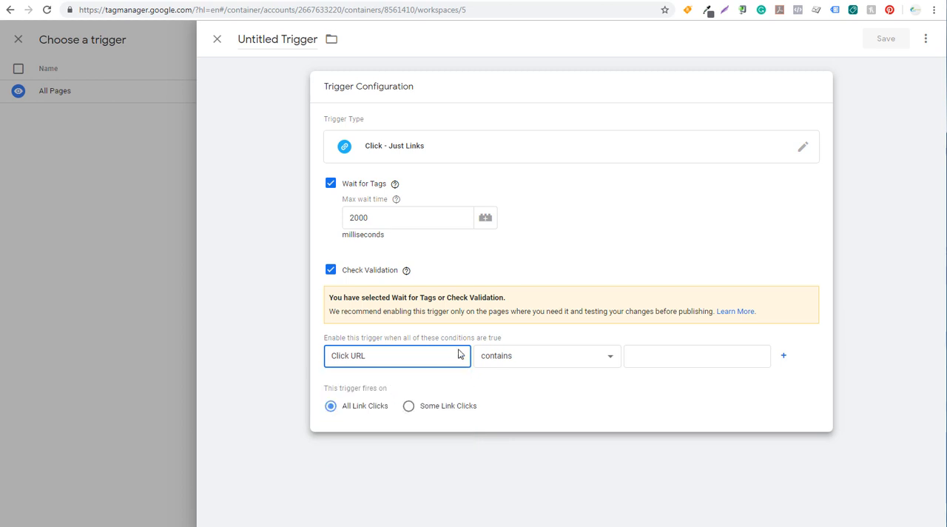
pyautogui.click(642, 348)
pyautogui.write('you')
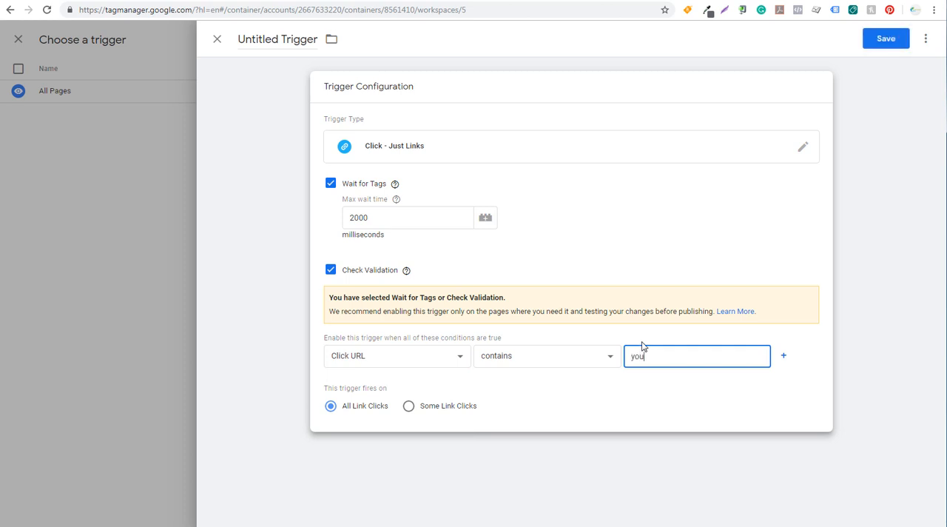
pyautogui.write('tube.com/surfsideppc')
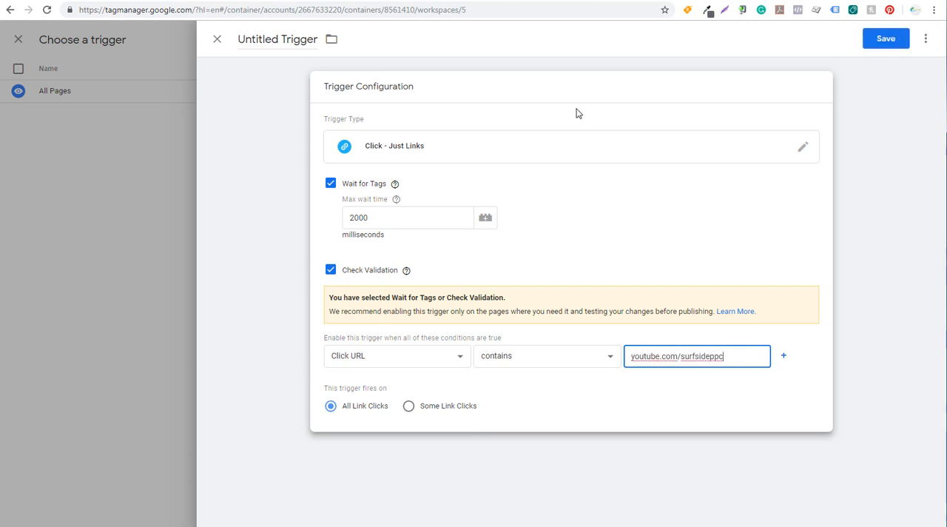
# Step: Switch to the WordPress confirmation page editor, check the Subscribe link's YouTube address in the page code and return to Tag Manager
pyautogui.click(356, 0)
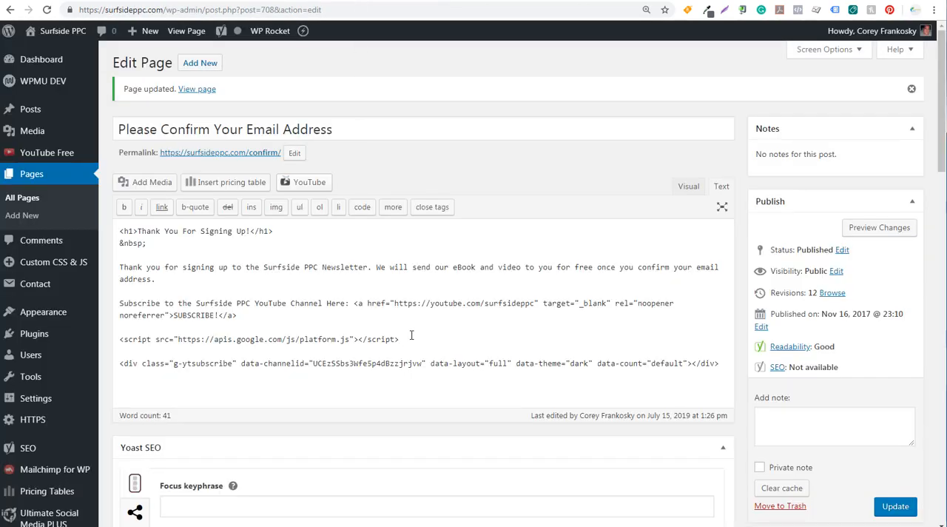
pyautogui.moveTo(430, 303); pyautogui.dragTo(533, 304)
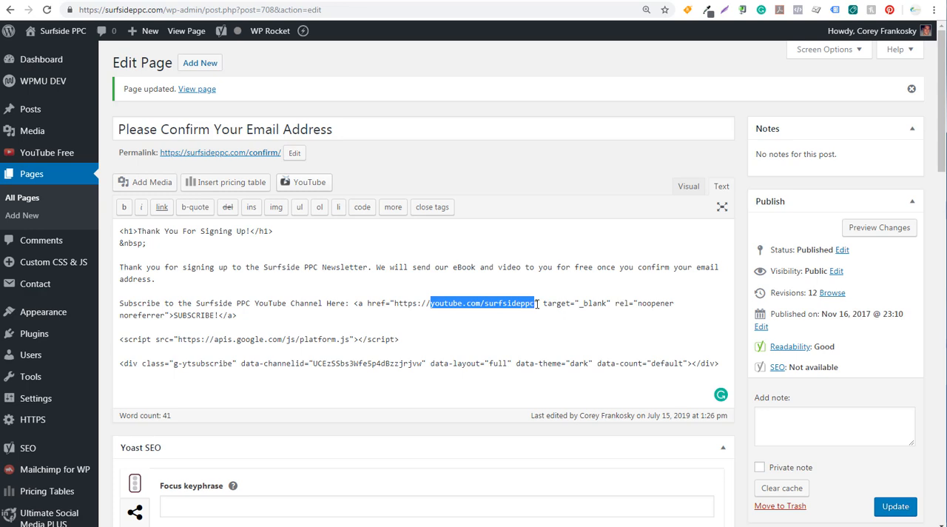
pyautogui.click(538, 303)
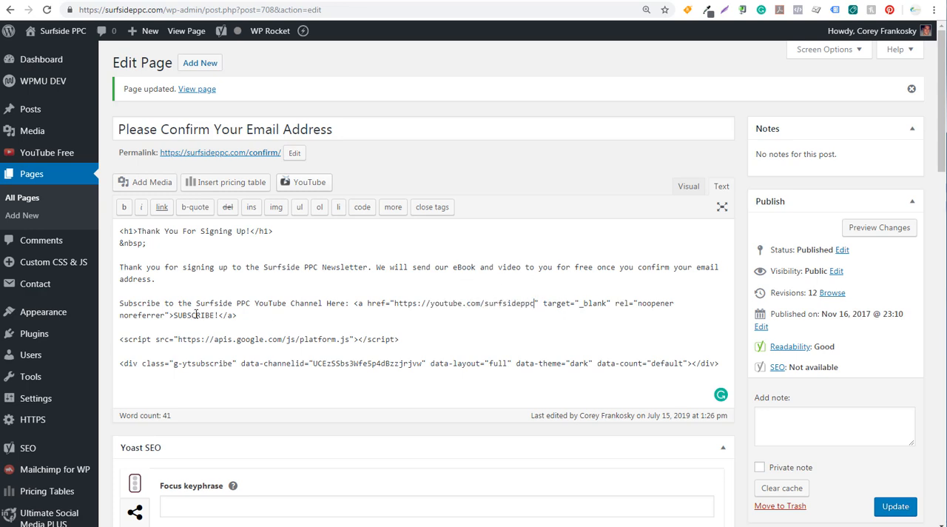
pyautogui.click(581, 1)
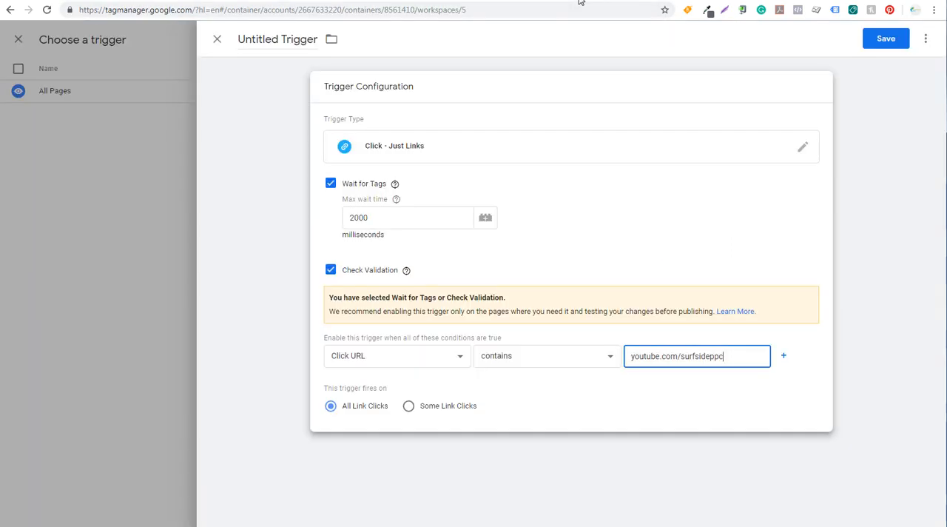
# Step: Add a second enabling condition to the trigger: Page URL contains /confirm/
pyautogui.click(258, 320)
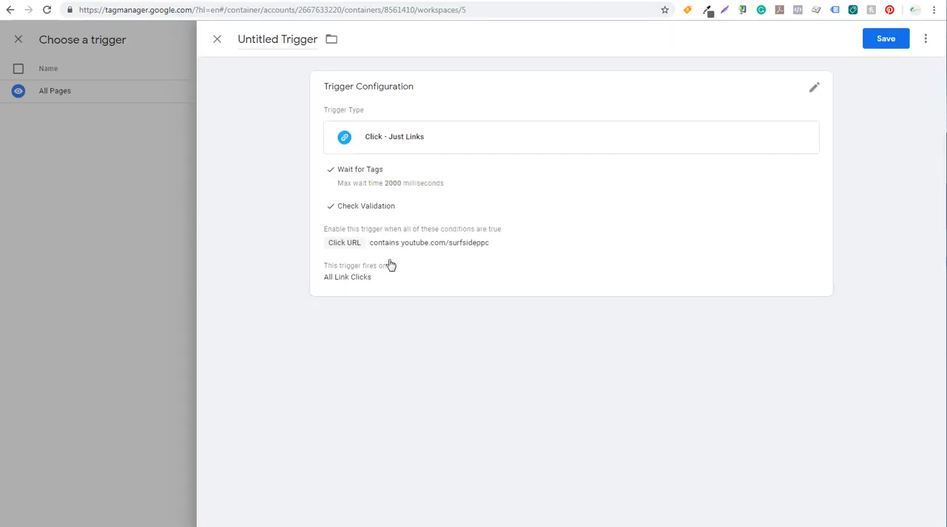
pyautogui.click(469, 235)
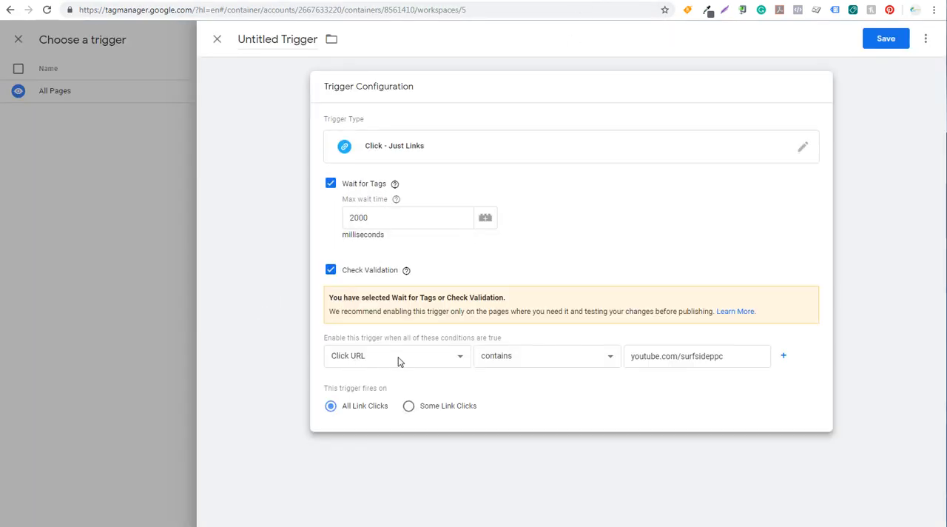
pyautogui.click(784, 356)
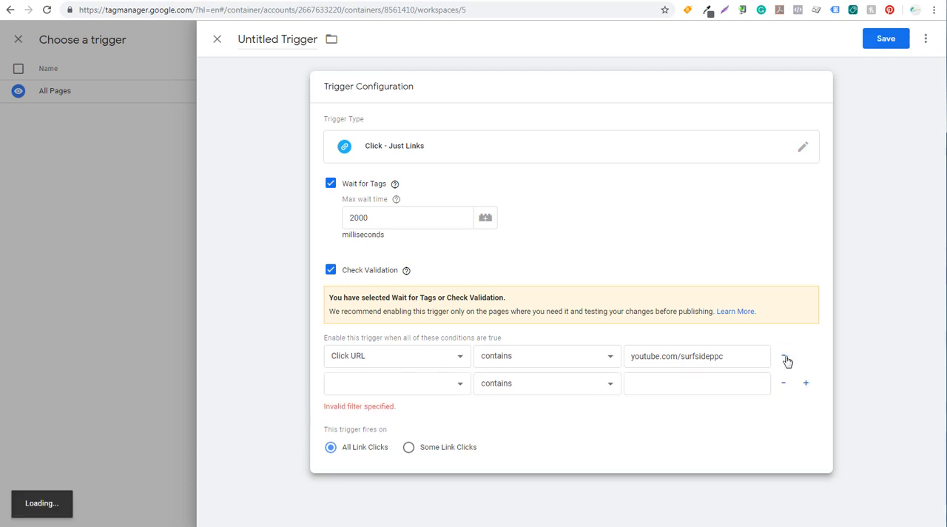
pyautogui.click(441, 396)
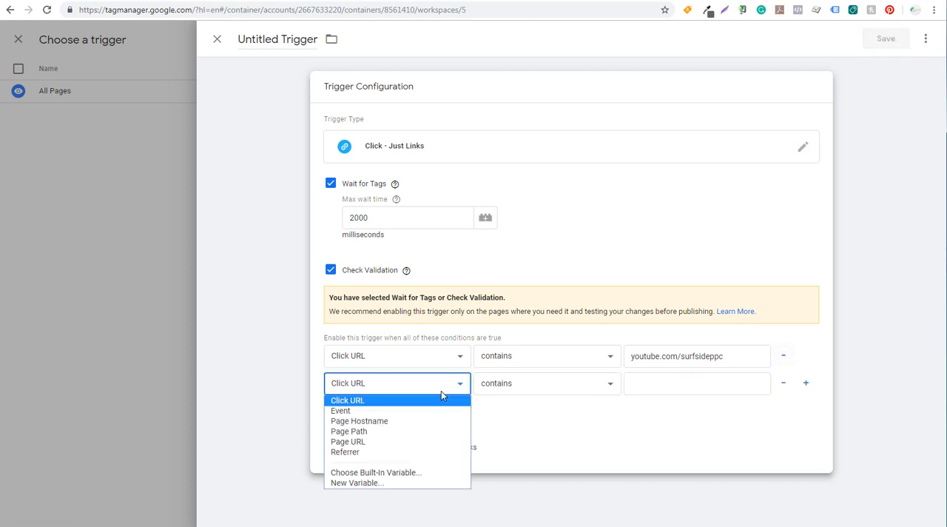
pyautogui.click(437, 439)
pyautogui.click(653, 377)
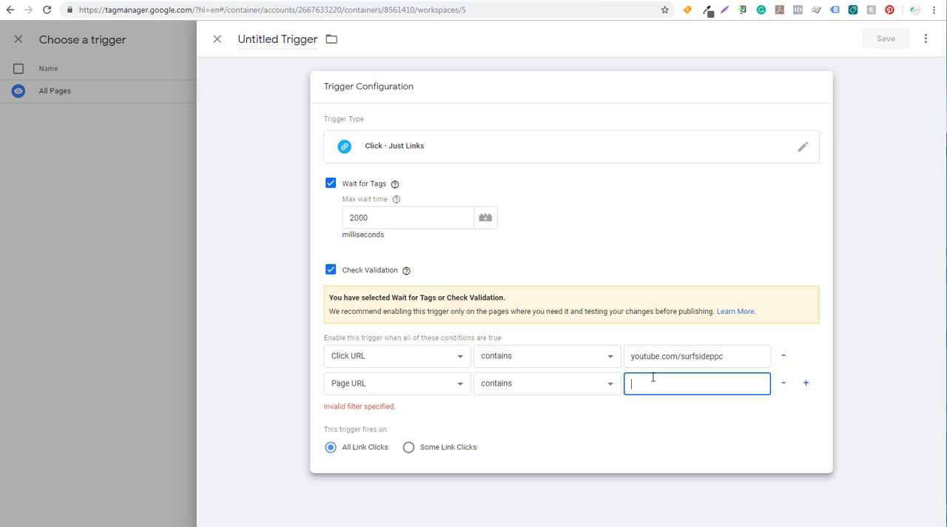
pyautogui.write('/confirm/')
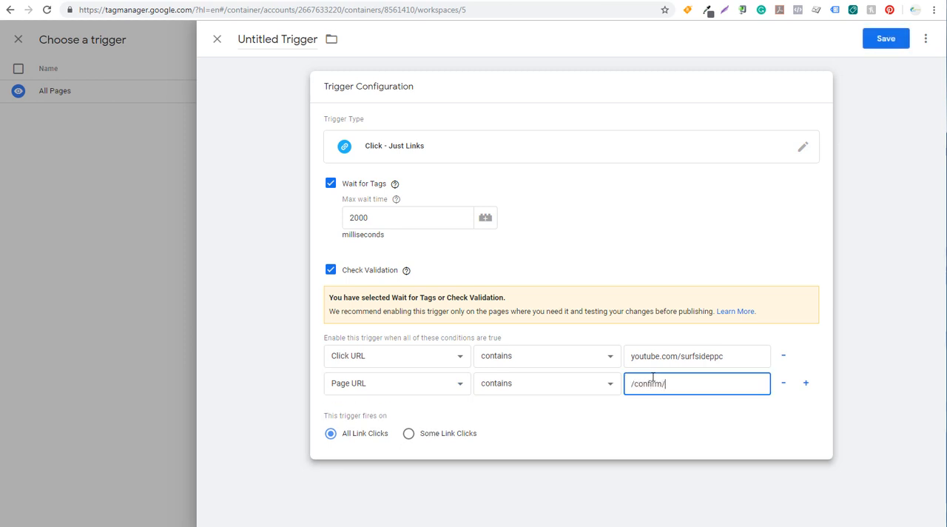
pyautogui.click(709, 437)
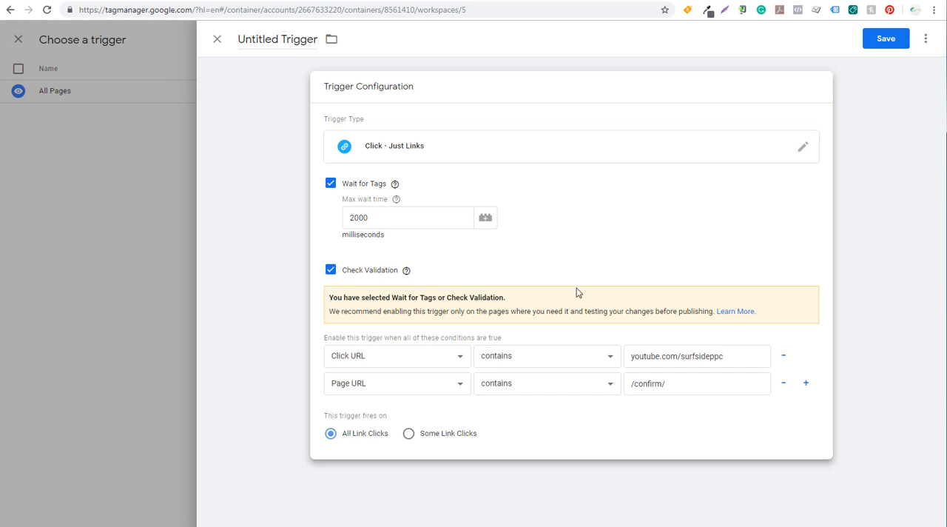
# Step: Name the trigger "YouTube Link Clicks" and save it as the tag's firing trigger
pyautogui.click(281, 41)
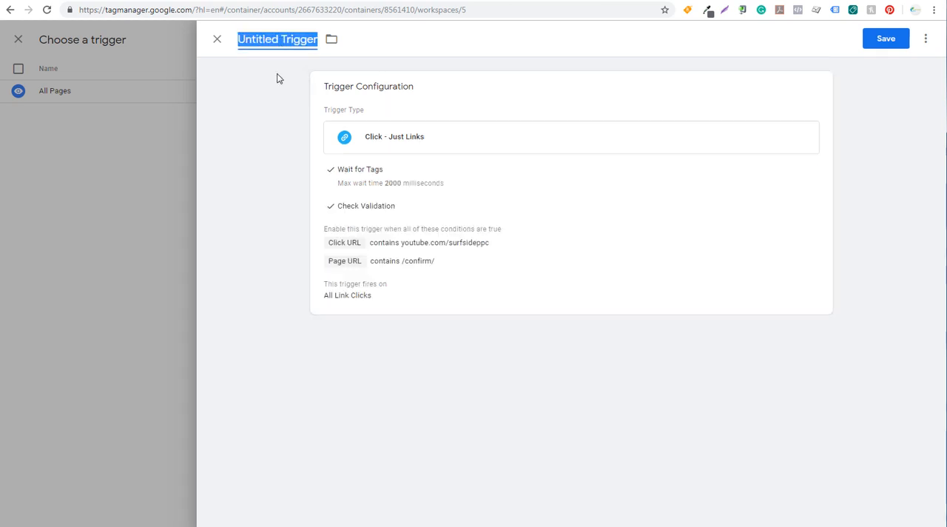
pyautogui.write('YouTube Link')
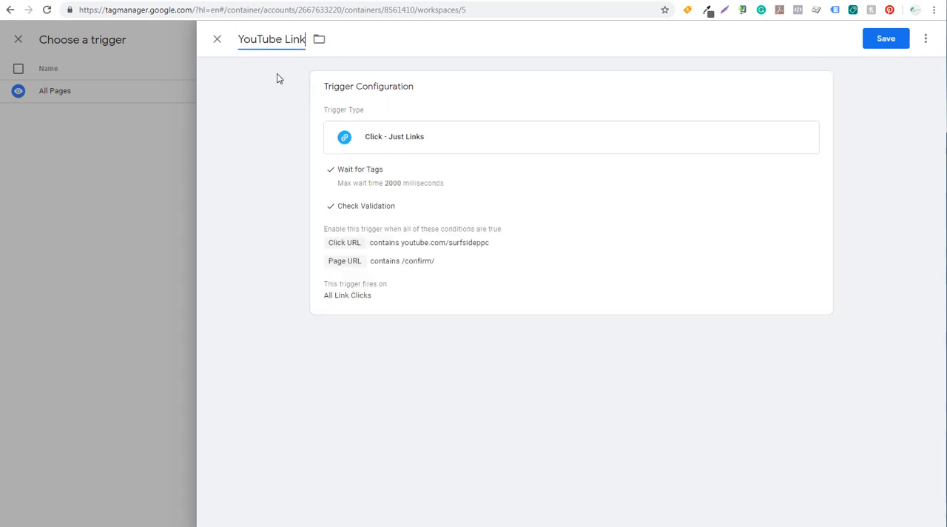
pyautogui.write(' Clicks')
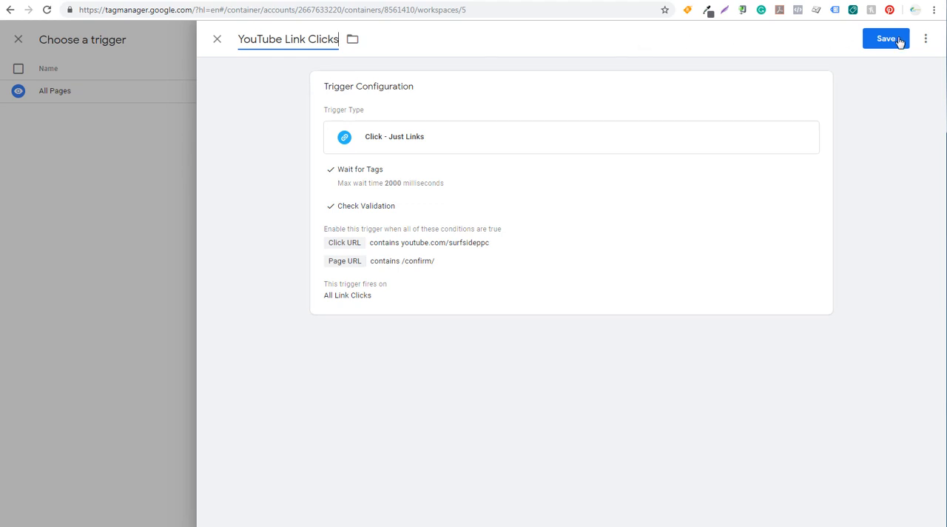
pyautogui.click(899, 41)
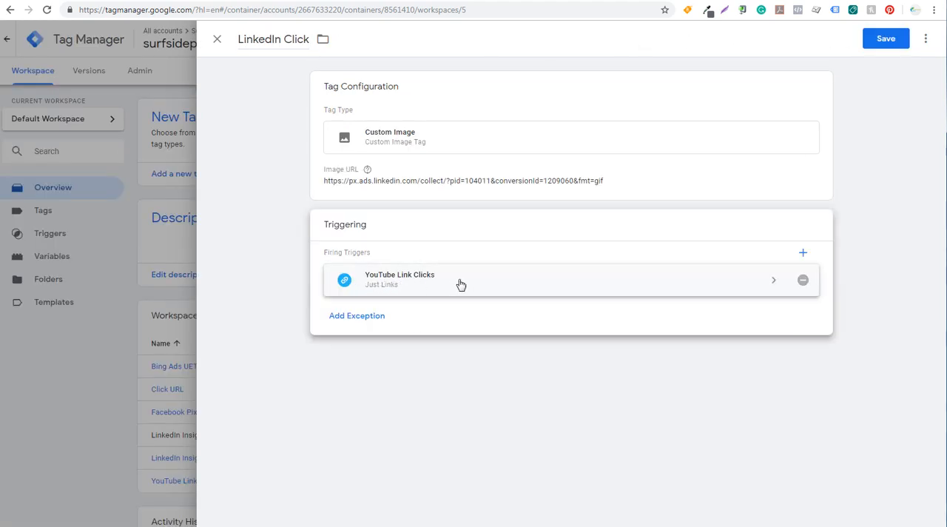
# Step: Review the YouTube Link Clicks trigger's configuration from the LinkedIn Click tag and save the tag
pyautogui.click(651, 285)
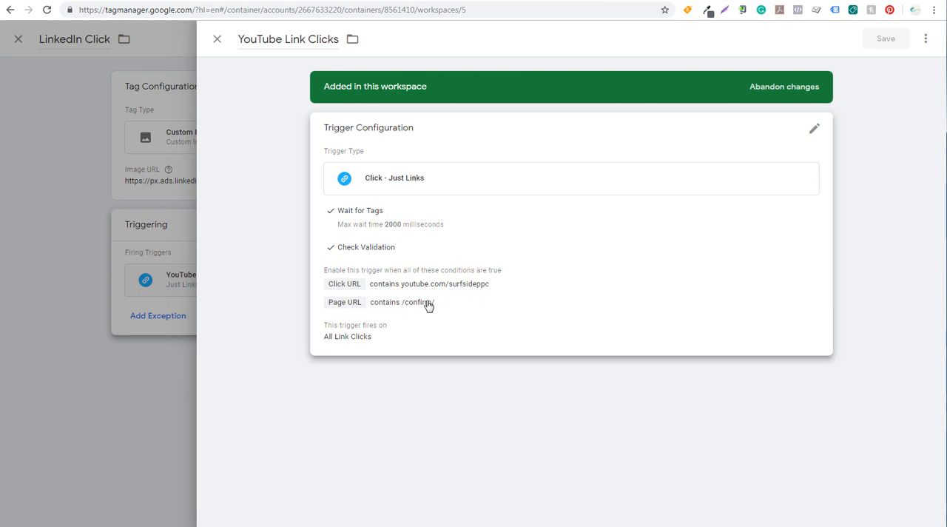
pyautogui.click(217, 39)
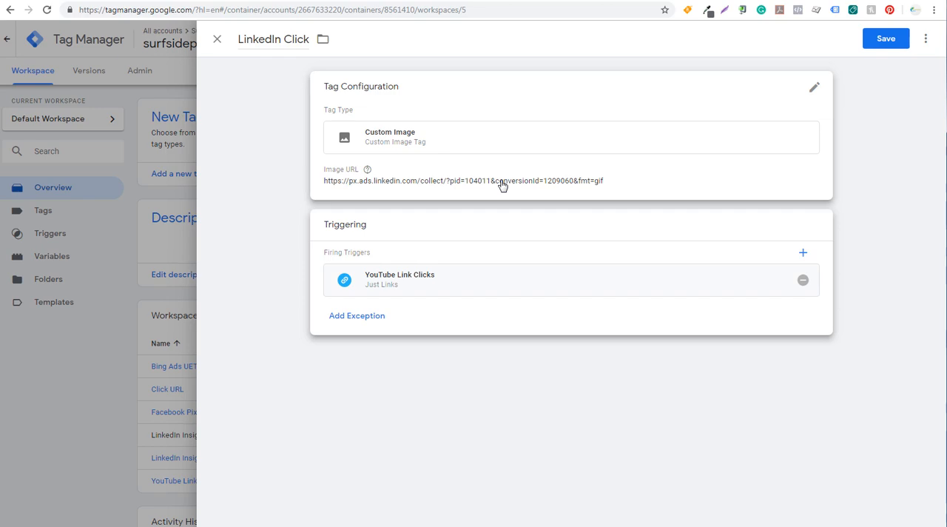
pyautogui.click(895, 45)
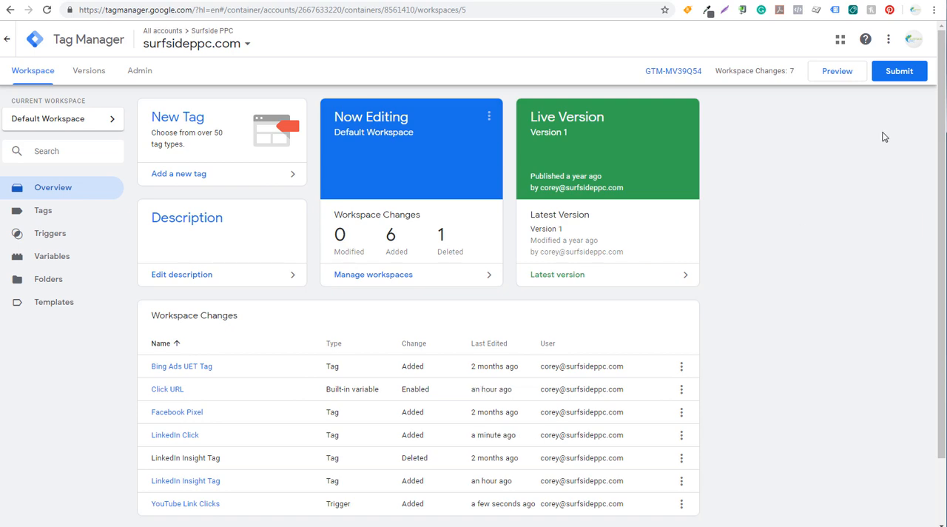
# Step: Switch to the Sample Event conversion in LinkedIn Campaign Manager
pyautogui.click(29, 1)
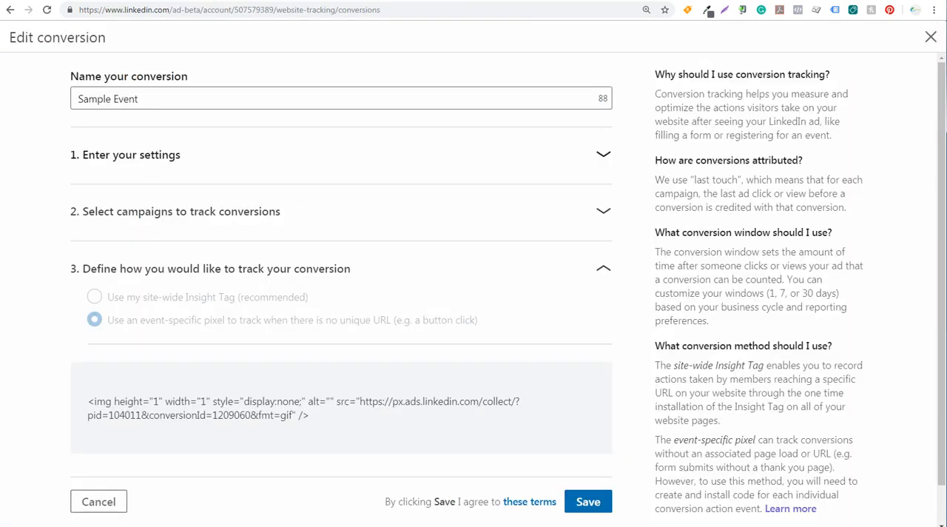